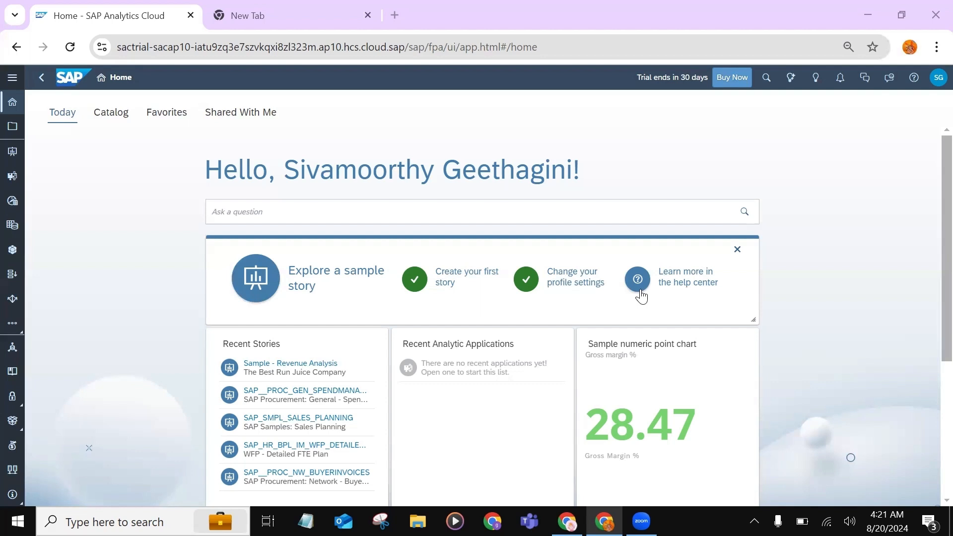
Create a new responsive story using the Optimized Design Experience and collapse the main navigation
{"action": "left_click", "coordinate": [14, 78]}
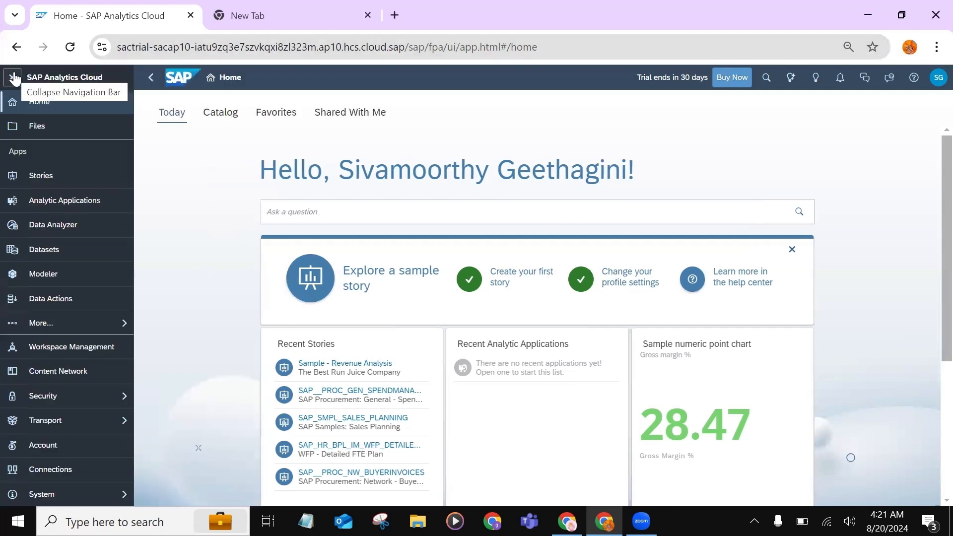
{"action": "left_click", "coordinate": [41, 185]}
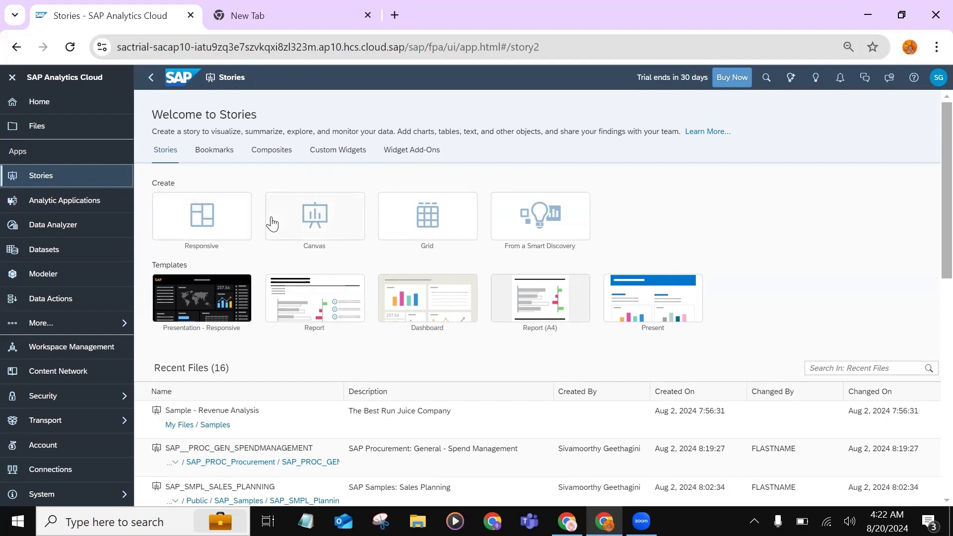
{"action": "left_click", "coordinate": [203, 220]}
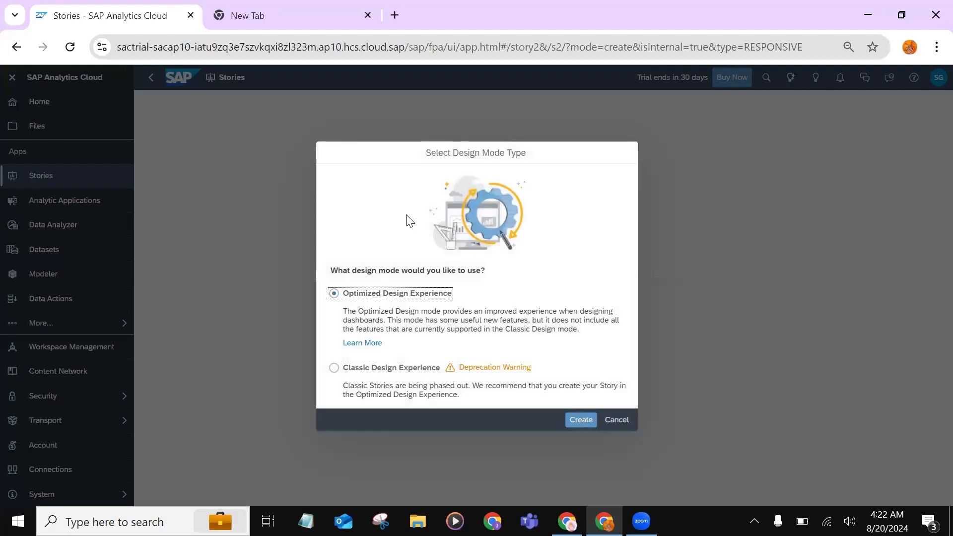
{"action": "left_click", "coordinate": [369, 296]}
{"action": "left_click", "coordinate": [575, 422]}
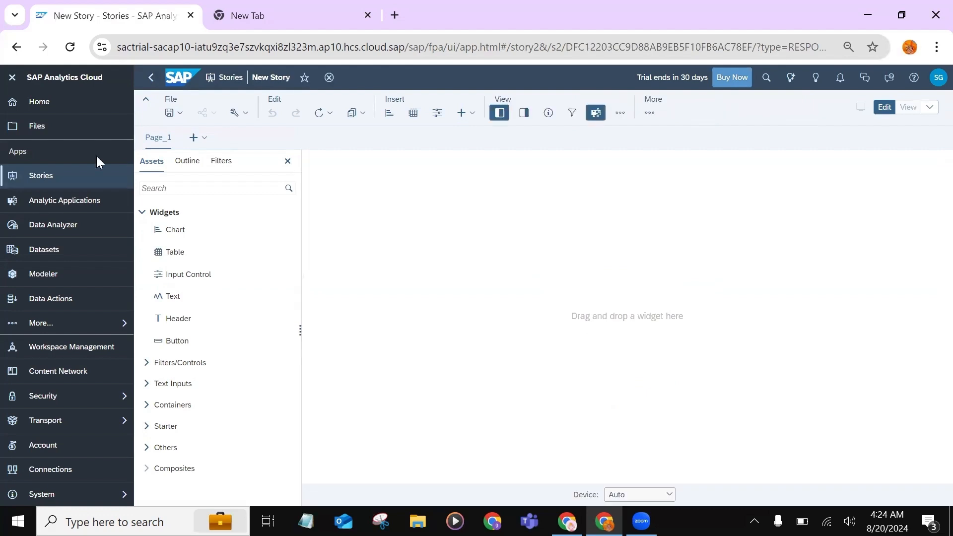
{"action": "left_click", "coordinate": [11, 78]}
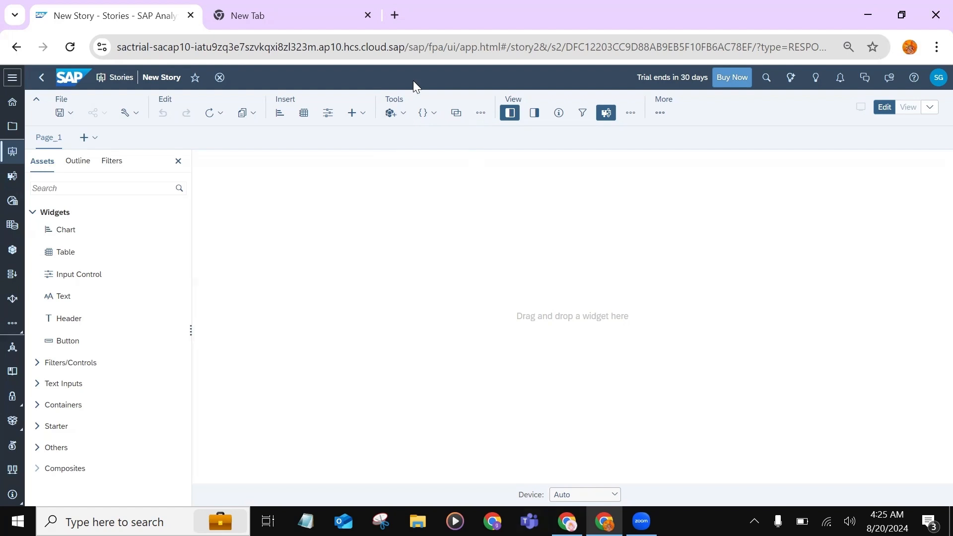
Add data to the story from the existing customers-100 model in My Files
{"action": "left_click", "coordinate": [390, 114]}
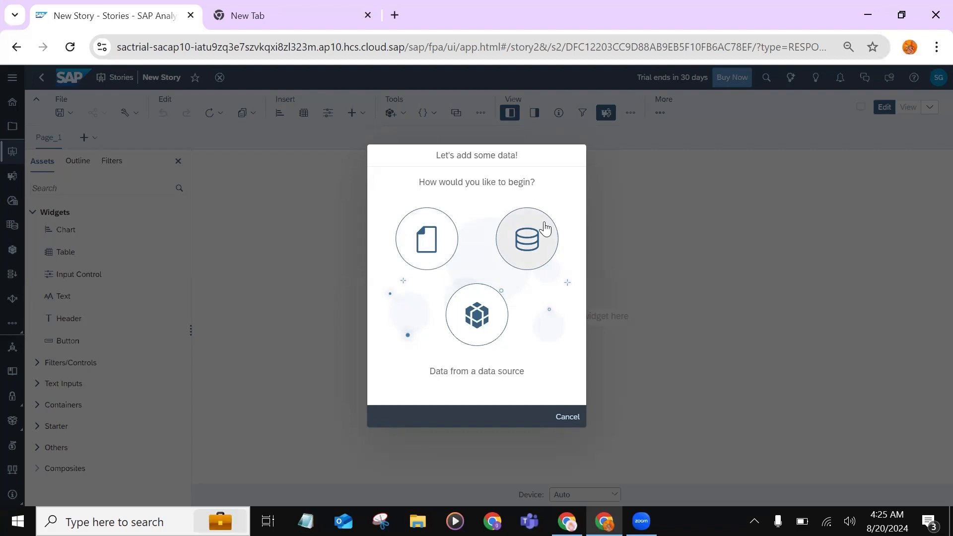
{"action": "left_click", "coordinate": [481, 326]}
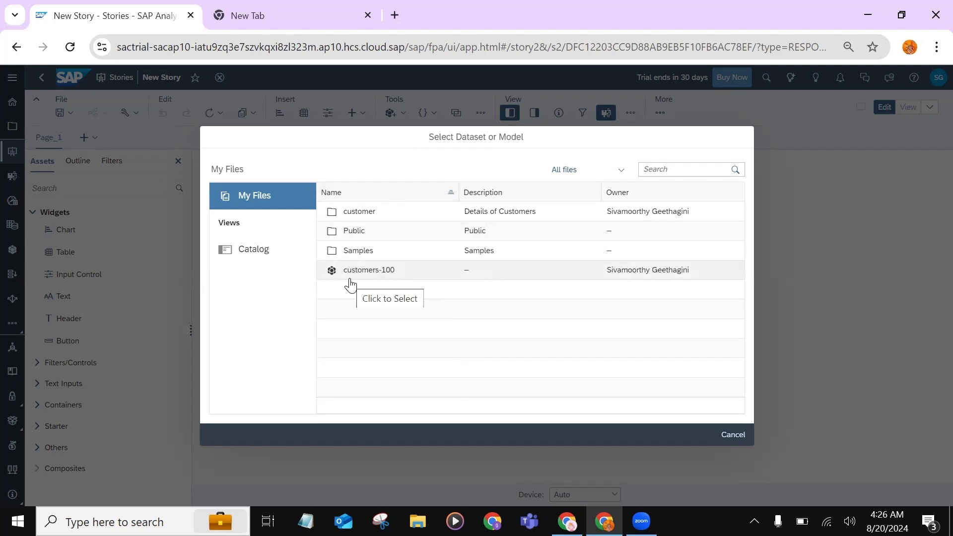
{"action": "left_click", "coordinate": [376, 272]}
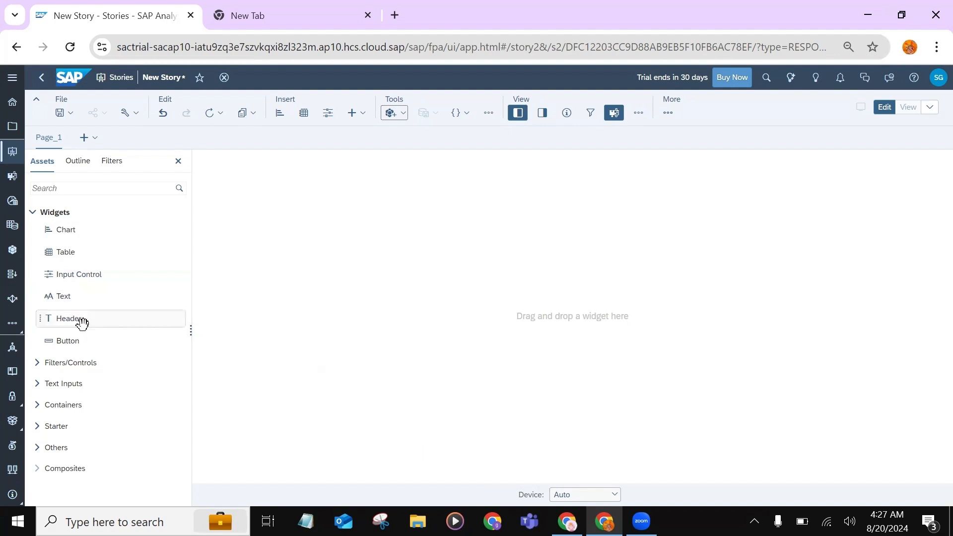
Add a header to the page with the text "Customer details."
{"action": "left_click_drag", "start_coordinate": [78, 318], "coordinate": [317, 184]}
{"action": "left_click_drag", "start_coordinate": [317, 184], "coordinate": [318, 185]}
{"action": "type", "text": "Customer details."}
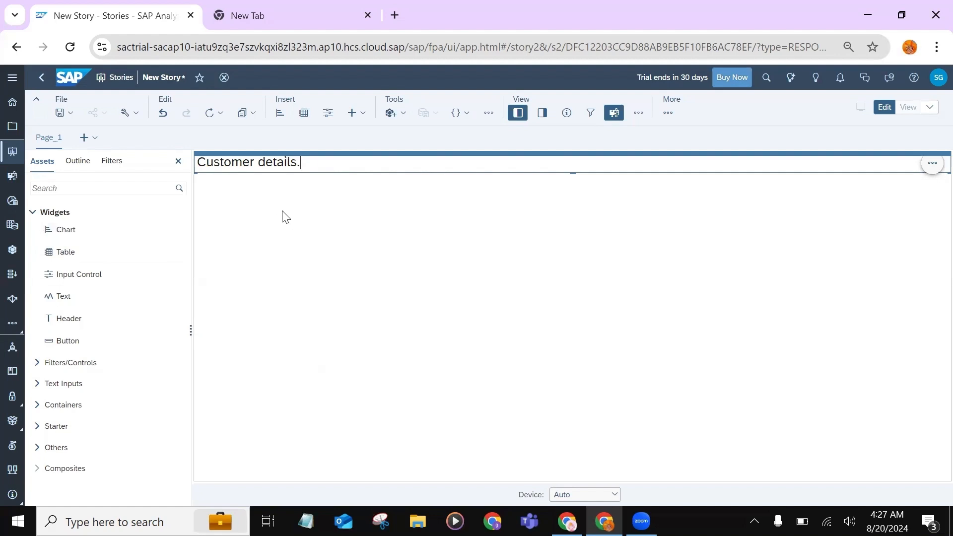
{"action": "left_click", "coordinate": [236, 195]}
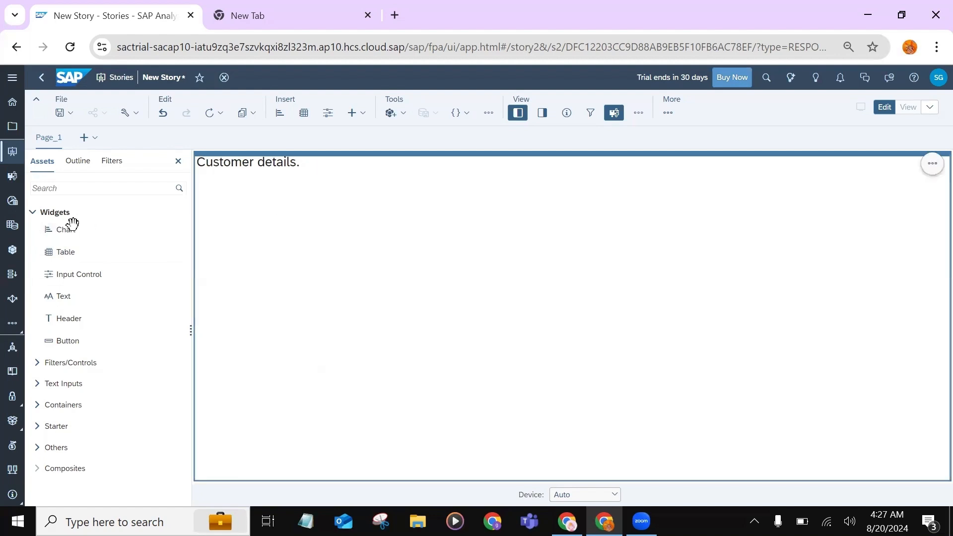
Place a chart widget on the page below the header and enlarge it, mainly in height
{"action": "left_click_drag", "start_coordinate": [69, 227], "coordinate": [217, 197]}
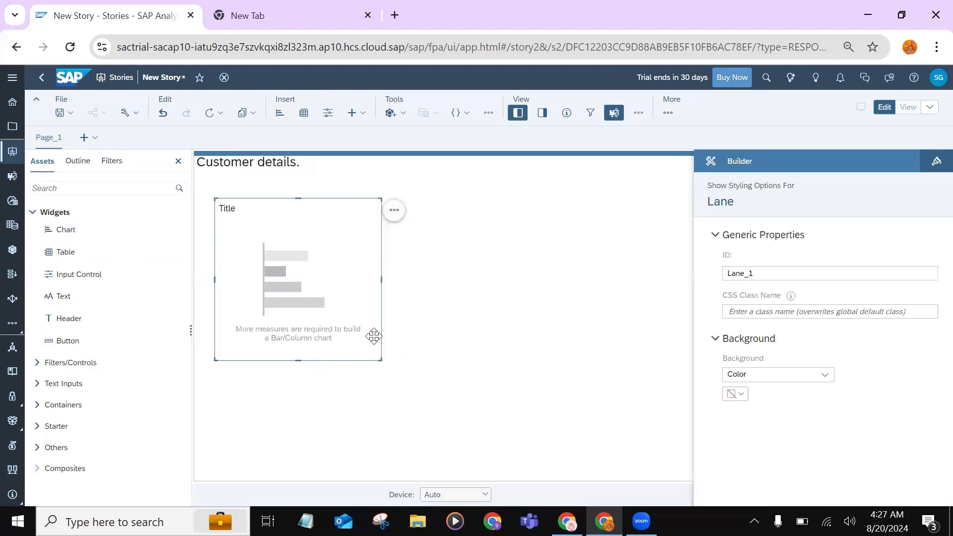
{"action": "left_click", "coordinate": [380, 360]}
{"action": "left_click_drag", "start_coordinate": [382, 361], "coordinate": [417, 460]}
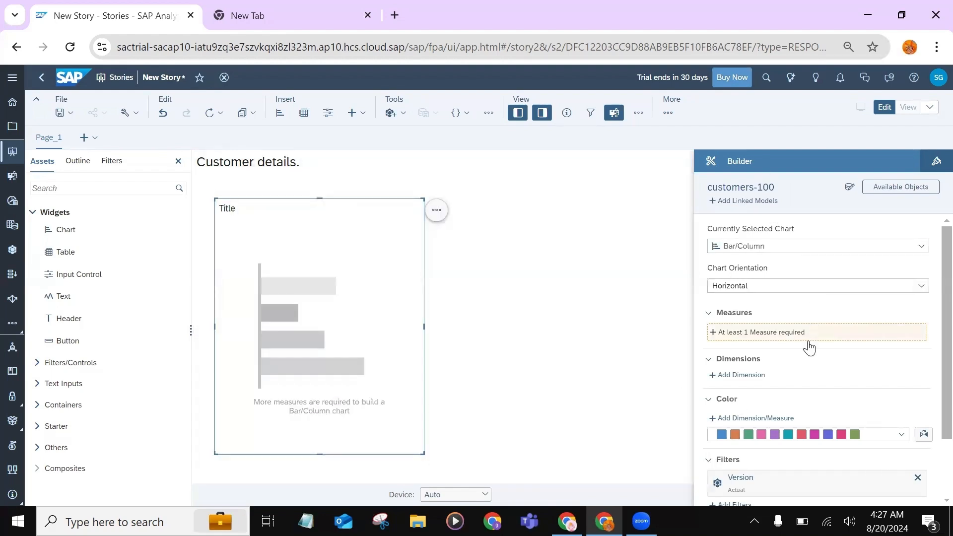
Keep the chart type as Bar/Column and set its orientation to Vertical
{"action": "scroll", "coordinate": [807, 351], "scroll_direction": "down", "scroll_amount": 2}
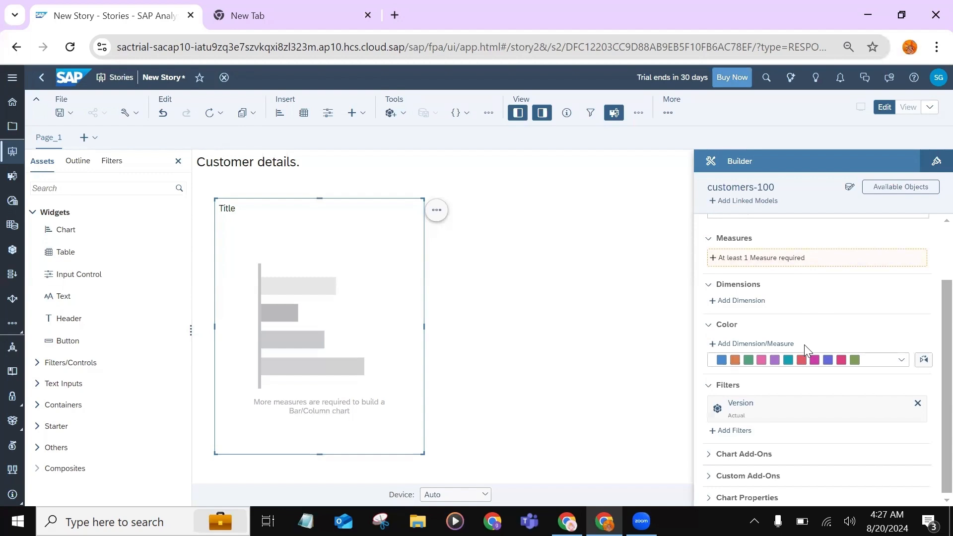
{"action": "scroll", "coordinate": [747, 325], "scroll_direction": "up", "scroll_amount": 2}
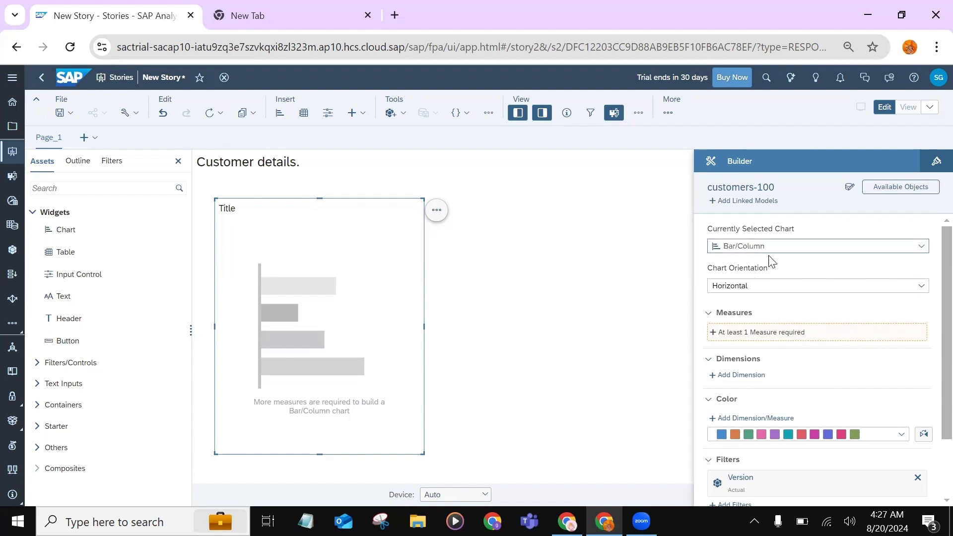
{"action": "left_click", "coordinate": [919, 247]}
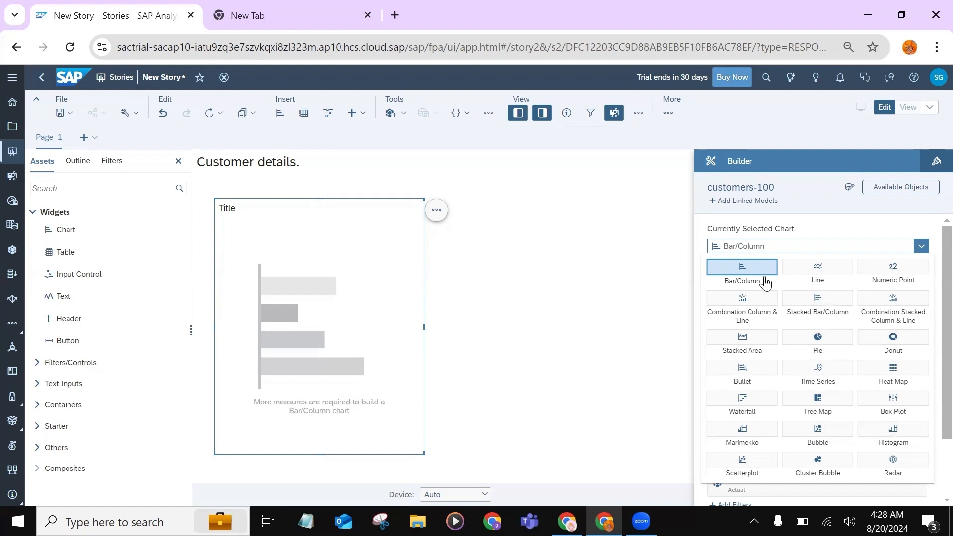
{"action": "left_click", "coordinate": [742, 268]}
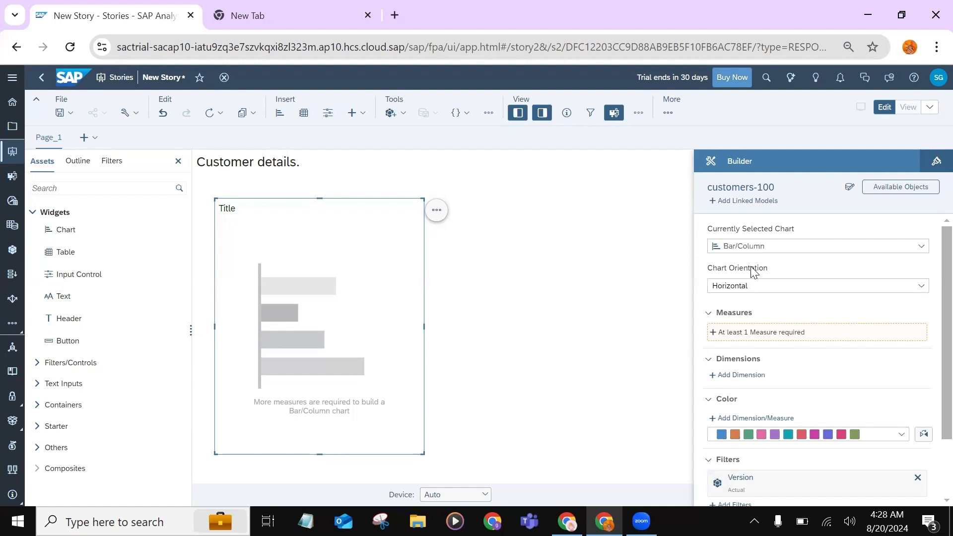
{"action": "left_click", "coordinate": [920, 287]}
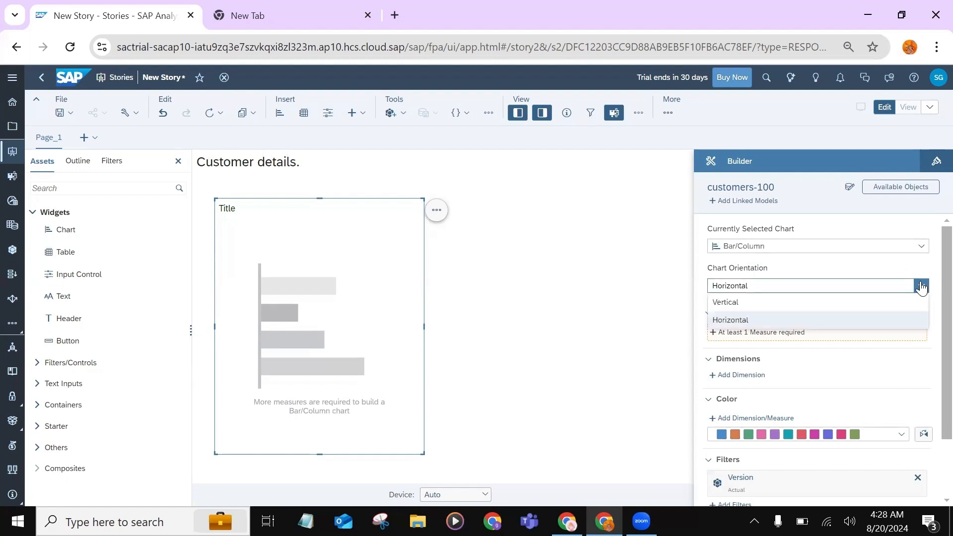
{"action": "left_click", "coordinate": [819, 303]}
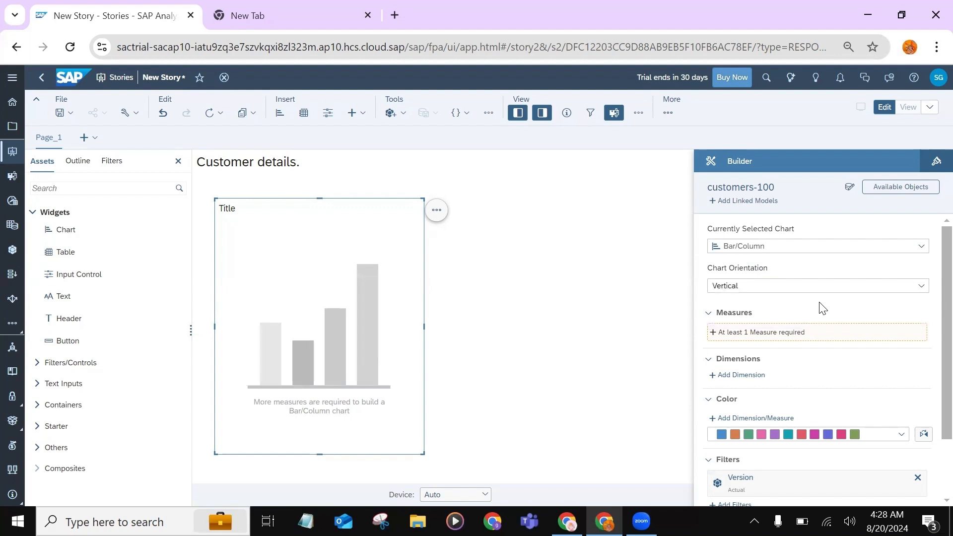
Add Index as the measure of the column chart
{"action": "left_click", "coordinate": [780, 335]}
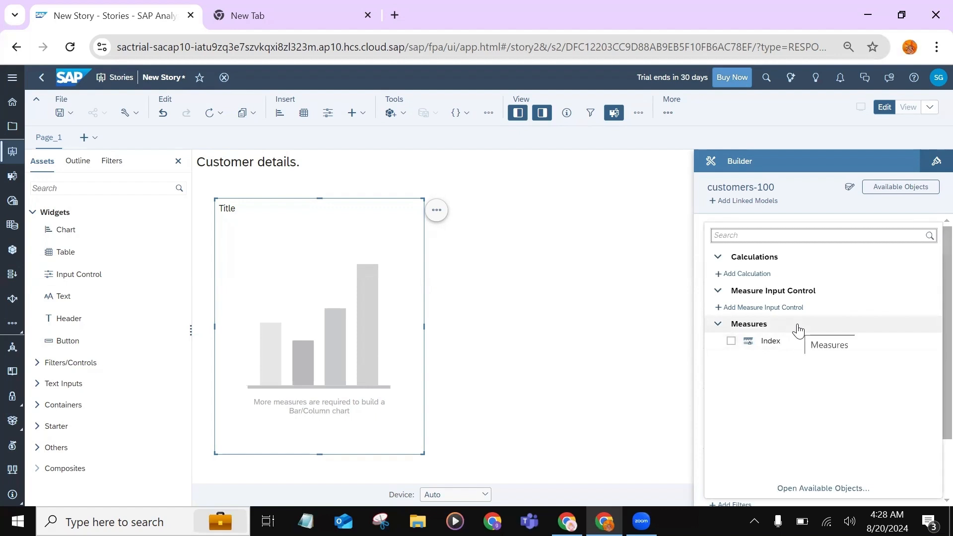
{"action": "left_click", "coordinate": [773, 342]}
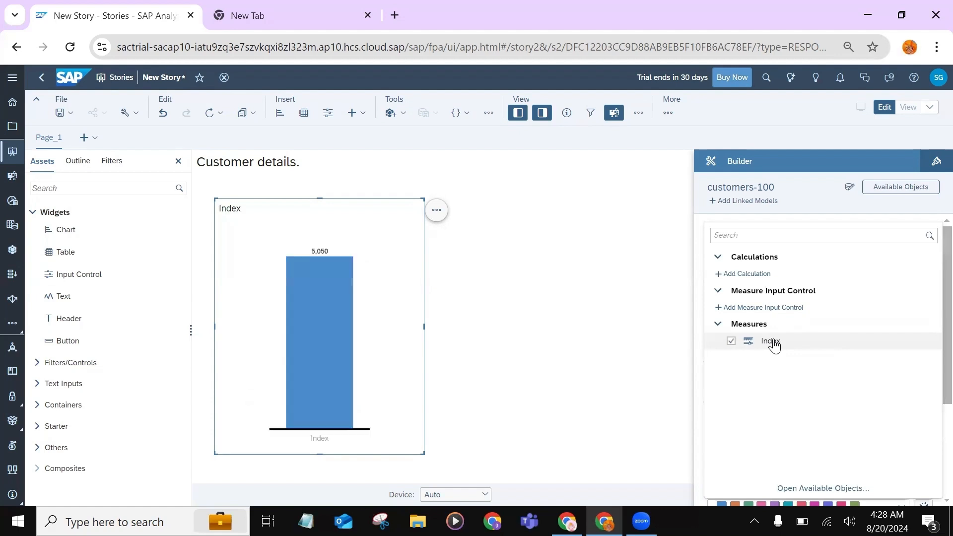
{"action": "left_click", "coordinate": [634, 342]}
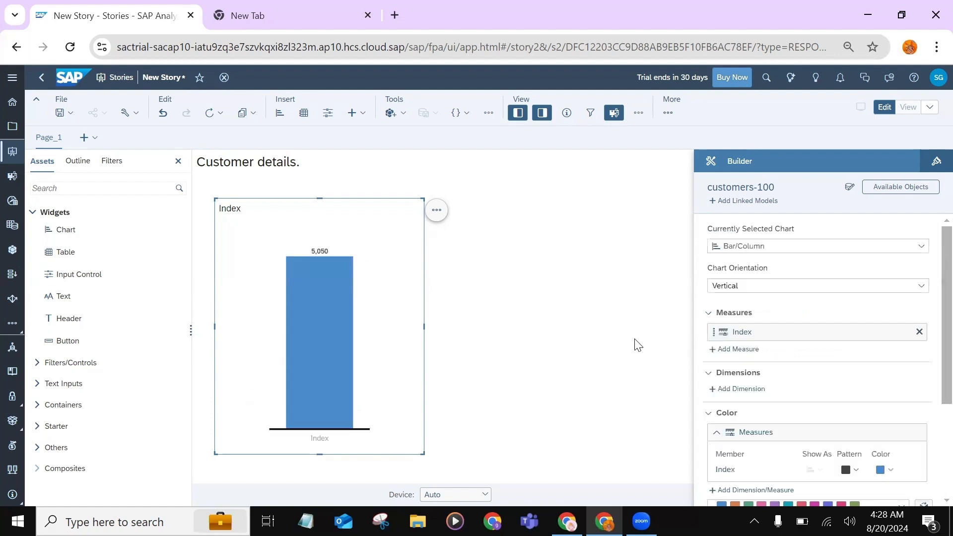
Add Country as the dimension of the column chart
{"action": "scroll", "coordinate": [799, 379], "scroll_direction": "down", "scroll_amount": 3}
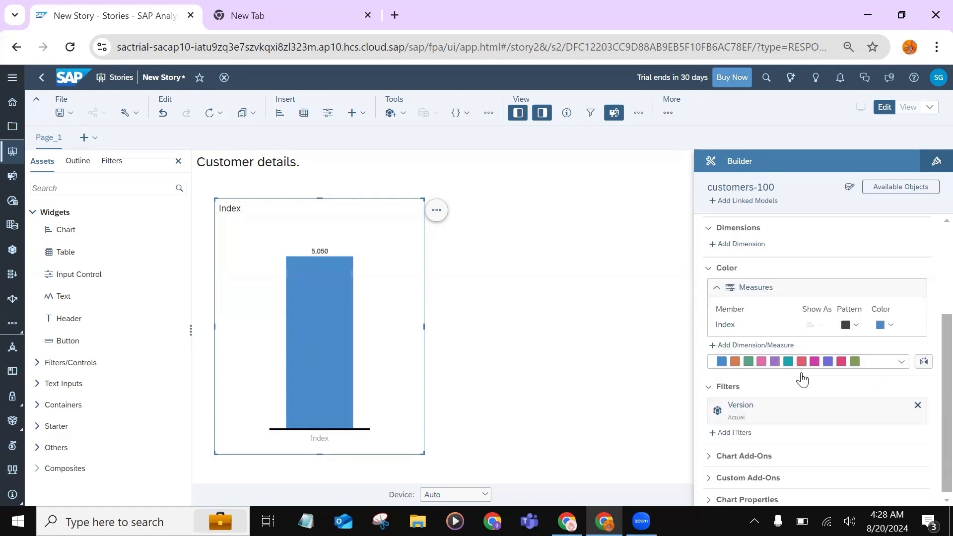
{"action": "scroll", "coordinate": [765, 318], "scroll_direction": "up", "scroll_amount": 1}
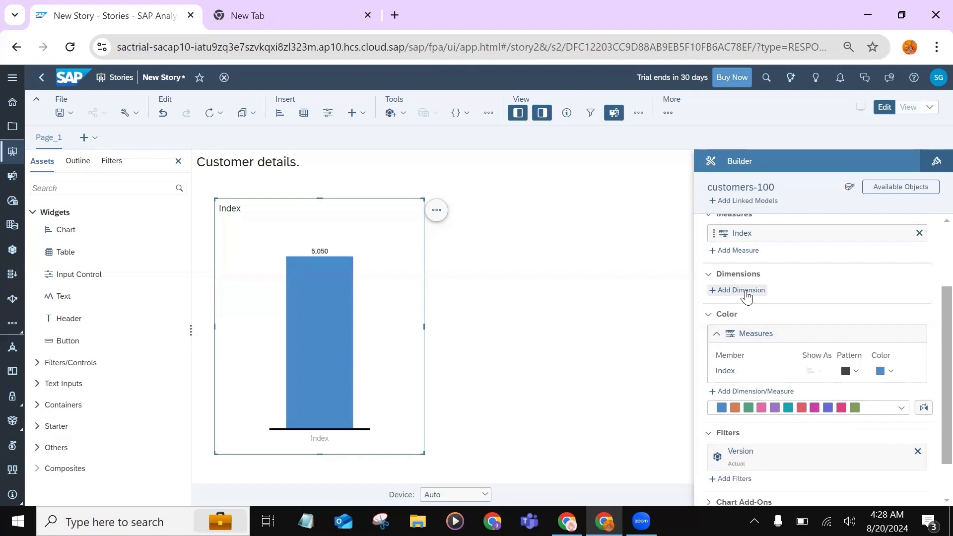
{"action": "left_click", "coordinate": [747, 292]}
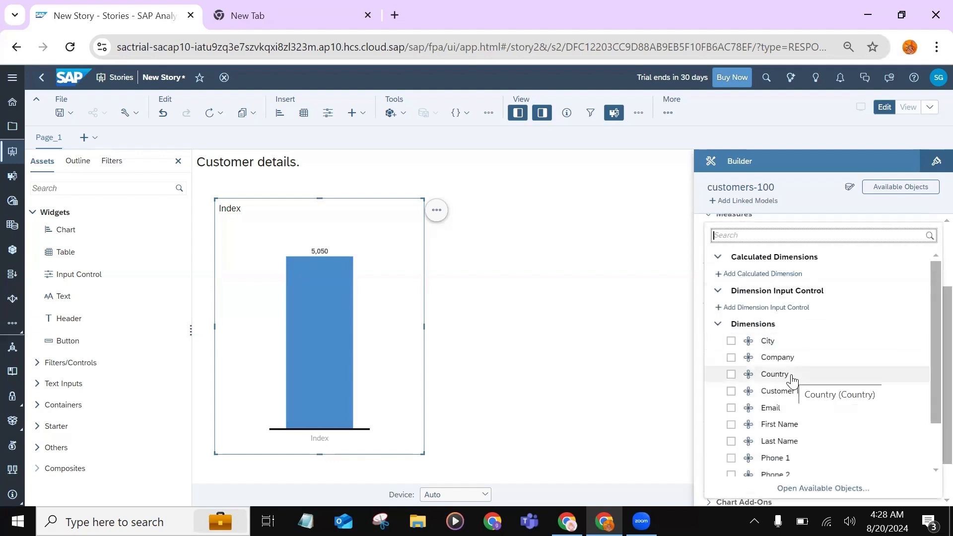
{"action": "scroll", "coordinate": [792, 379], "scroll_direction": "down", "scroll_amount": 3}
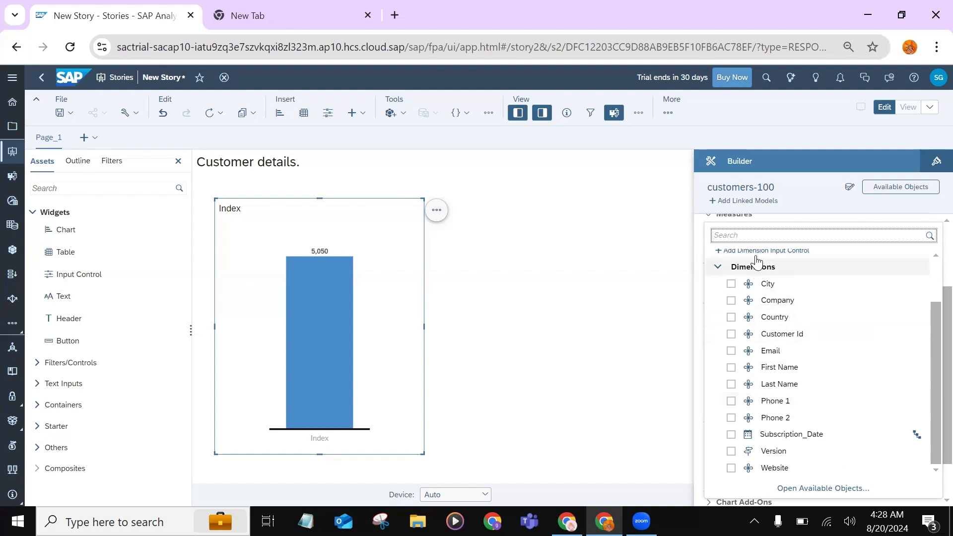
{"action": "left_click", "coordinate": [731, 318]}
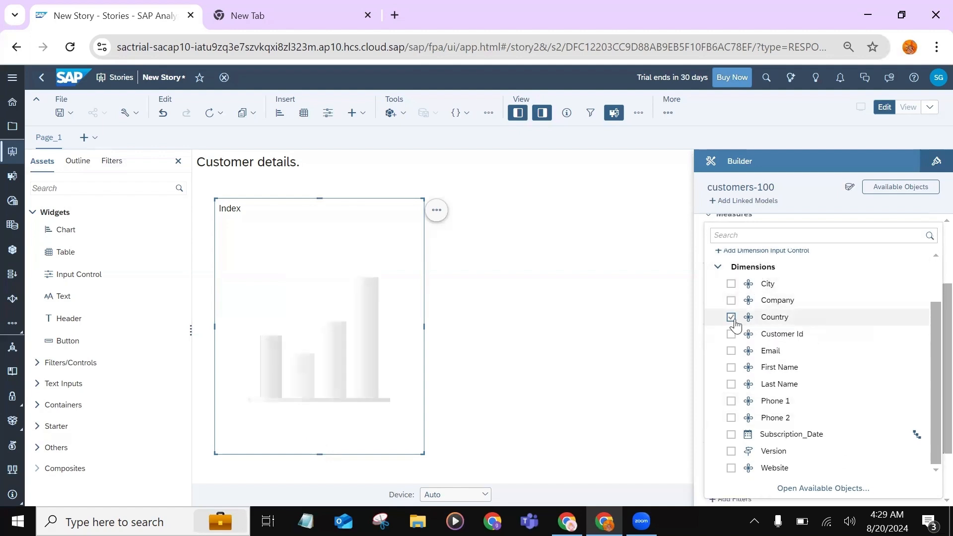
{"action": "left_click", "coordinate": [586, 334]}
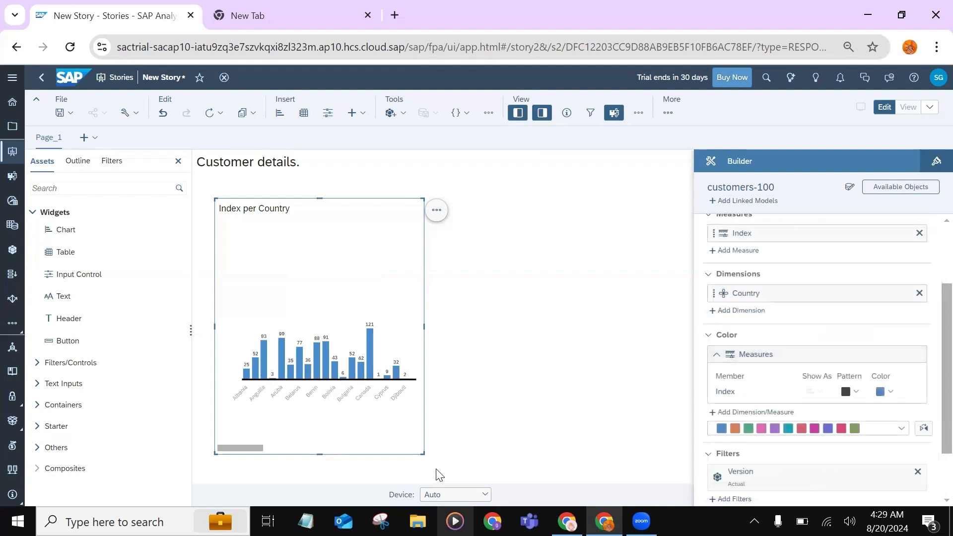
Widen the Index per Country chart to about twice its width and hide its builder settings
{"action": "left_click_drag", "start_coordinate": [423, 454], "coordinate": [603, 436]}
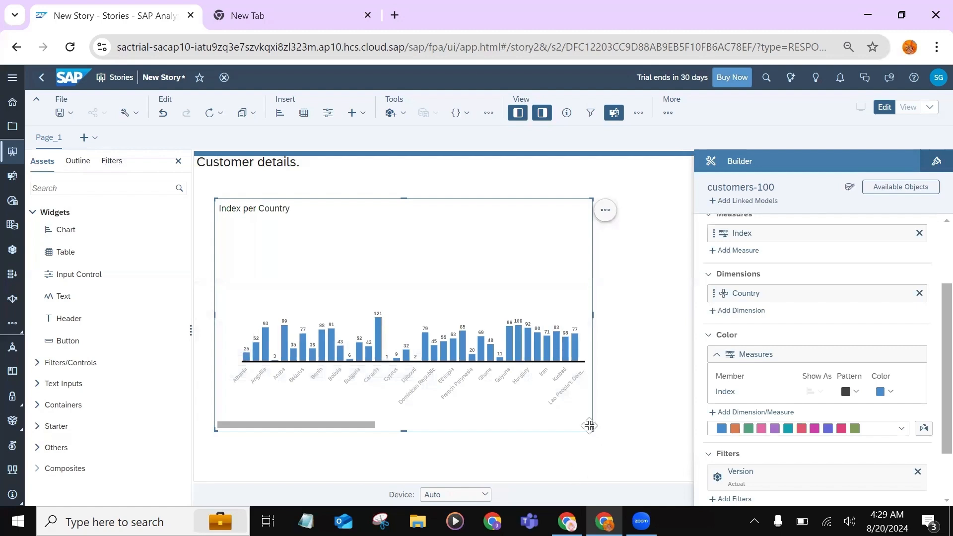
{"action": "left_click_drag", "start_coordinate": [591, 427], "coordinate": [674, 453]}
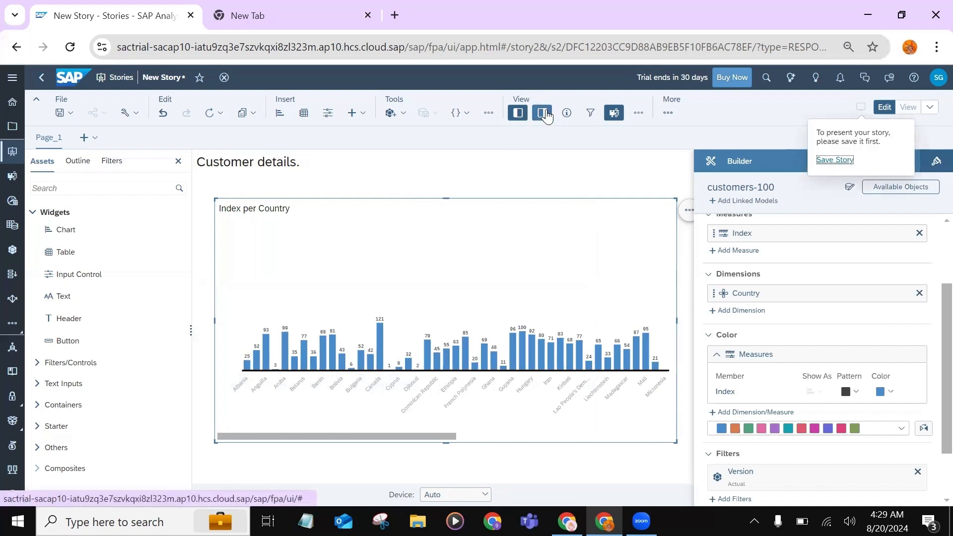
{"action": "left_click", "coordinate": [546, 115]}
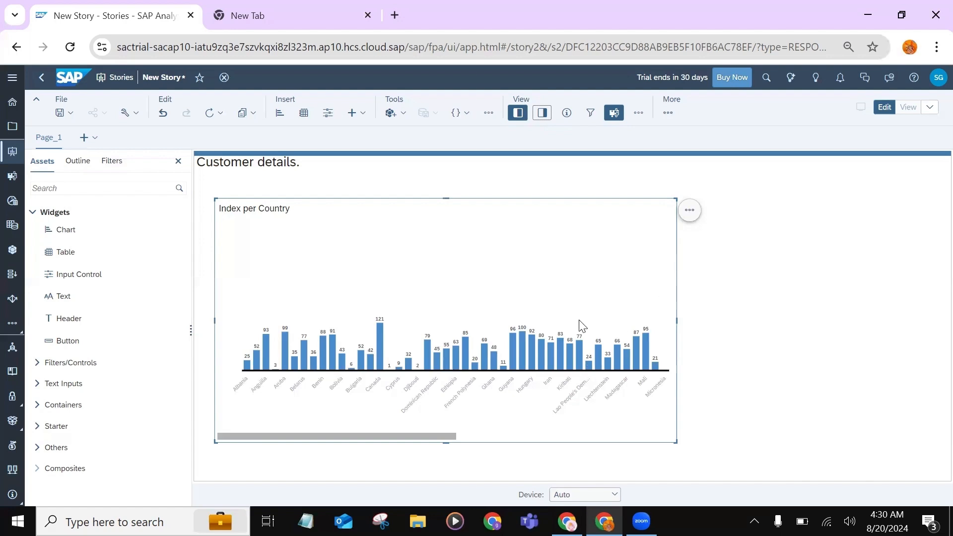
Sort the Index per Country chart by Country in ascending order
{"action": "left_click", "coordinate": [690, 212]}
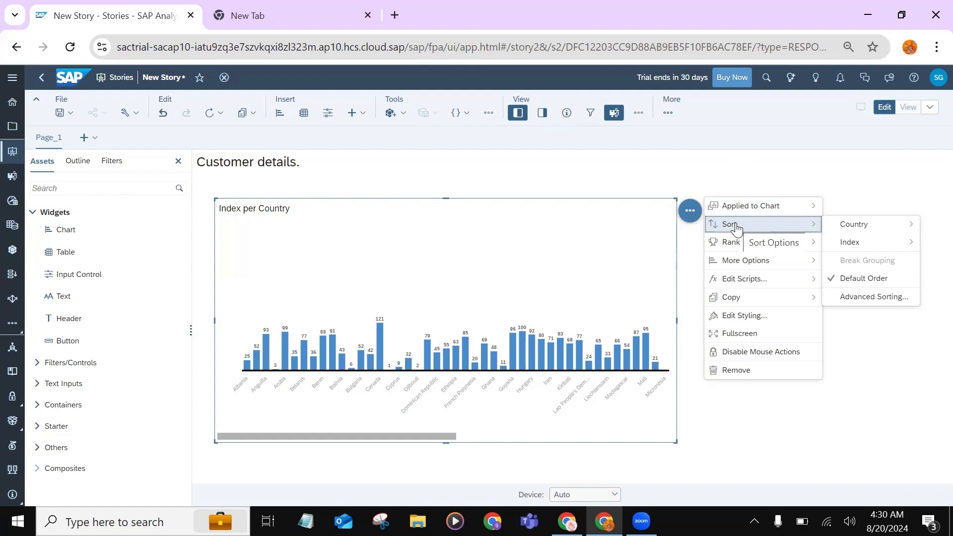
{"action": "mouse_move", "coordinate": [853, 224]}
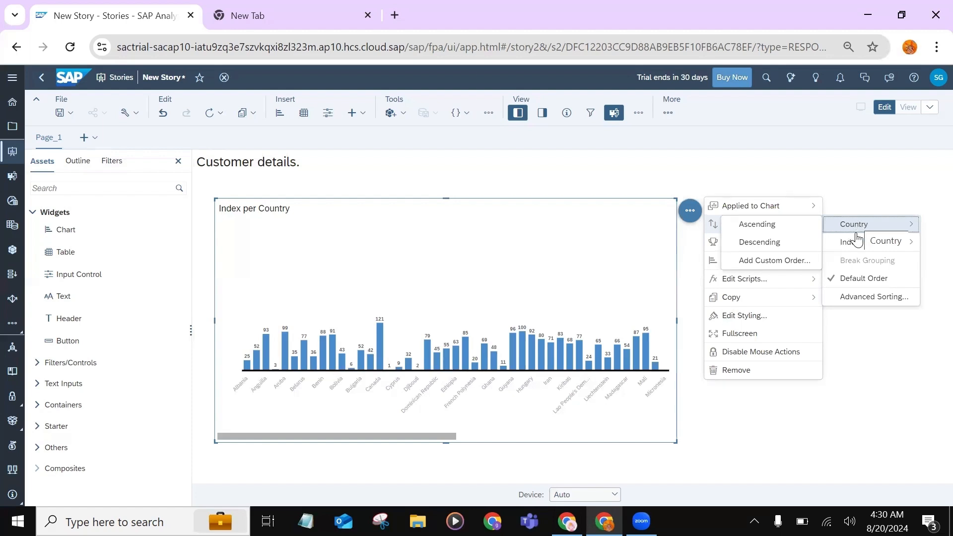
{"action": "mouse_move", "coordinate": [851, 241]}
{"action": "mouse_move", "coordinate": [853, 227]}
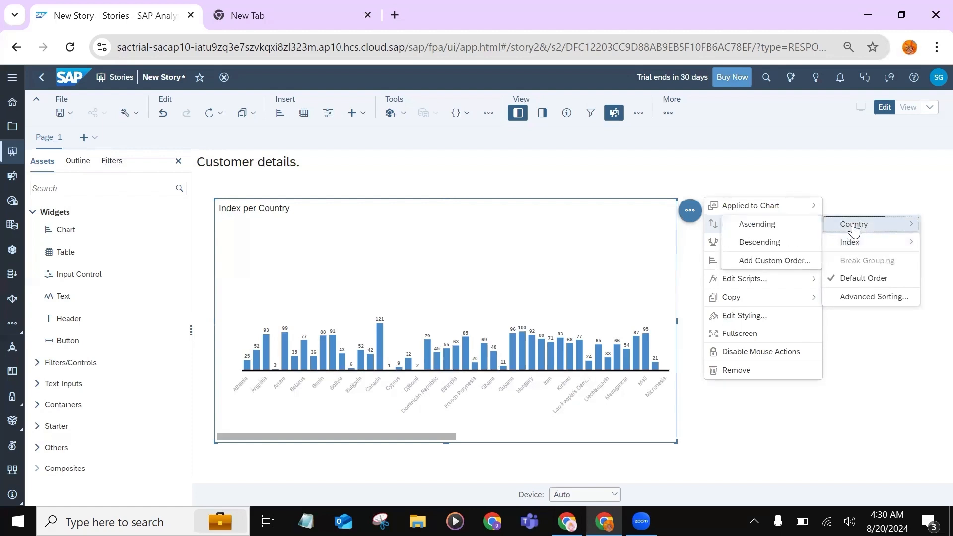
{"action": "left_click", "coordinate": [773, 230]}
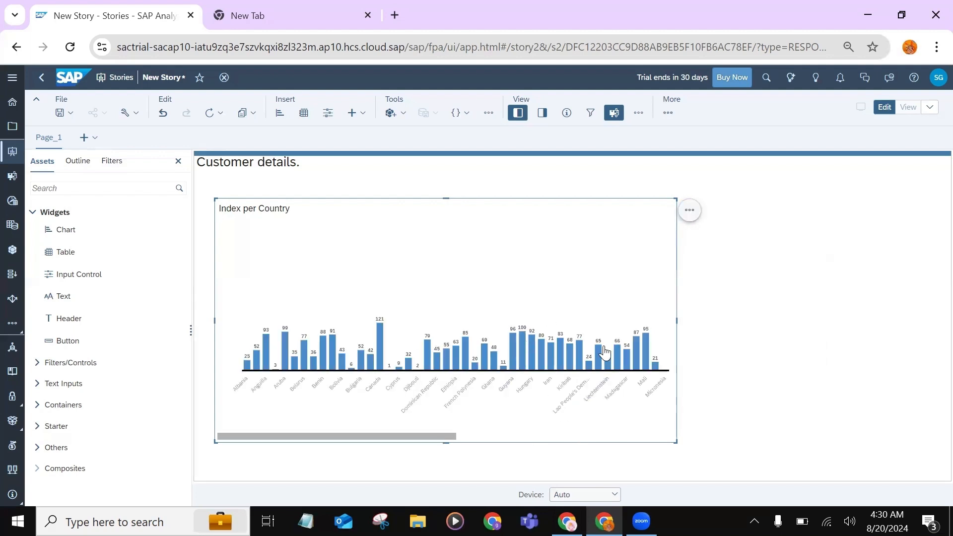
Rank the Index per Country chart to show only the Top 5 across all dimensions
{"action": "left_click", "coordinate": [691, 211]}
{"action": "mouse_move", "coordinate": [735, 241]}
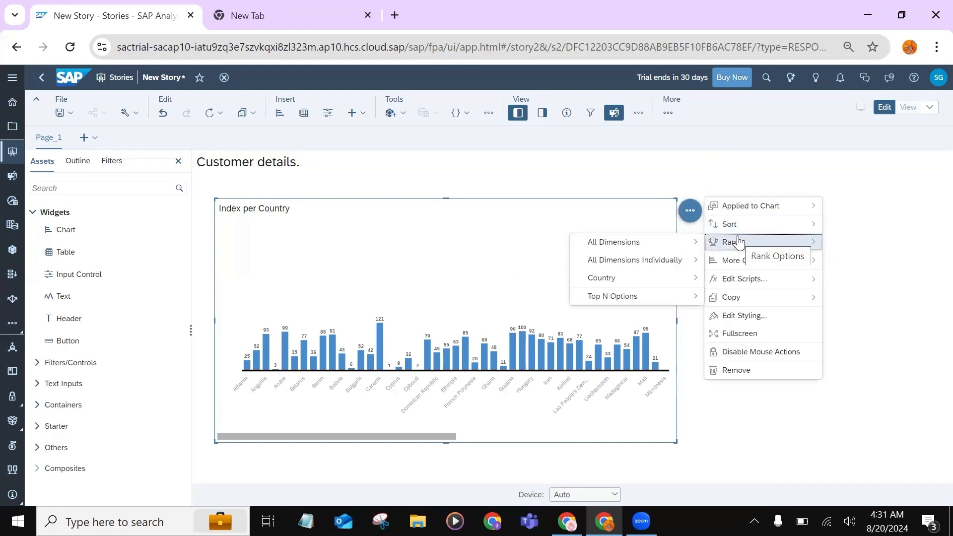
{"action": "mouse_move", "coordinate": [644, 250]}
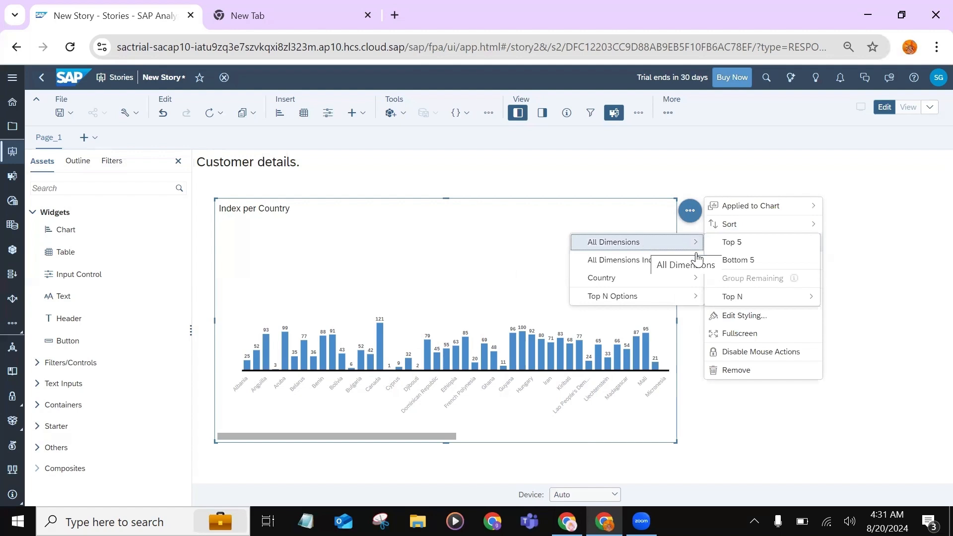
{"action": "left_click", "coordinate": [764, 245]}
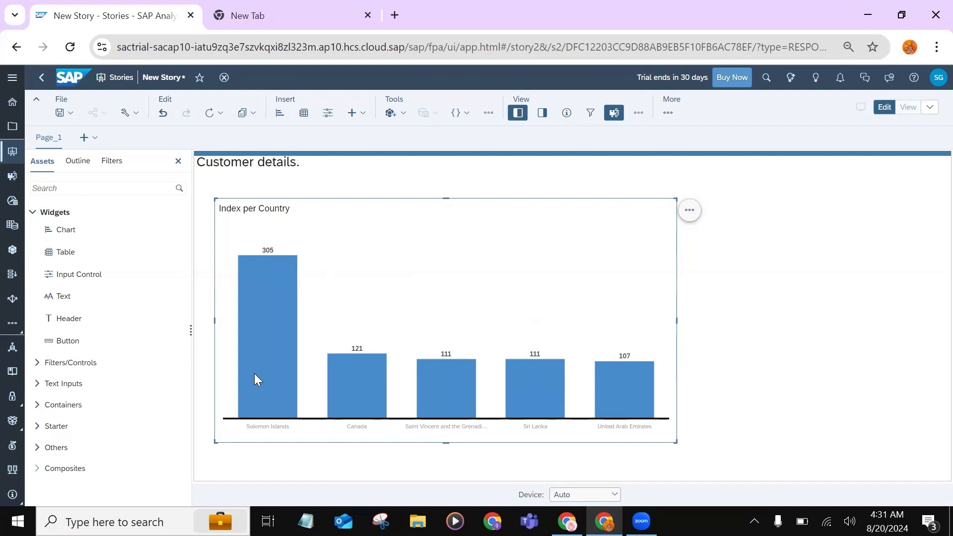
Add a second chart beside the Index per Country chart and set its chart type to Line
{"action": "left_click_drag", "start_coordinate": [69, 229], "coordinate": [719, 199]}
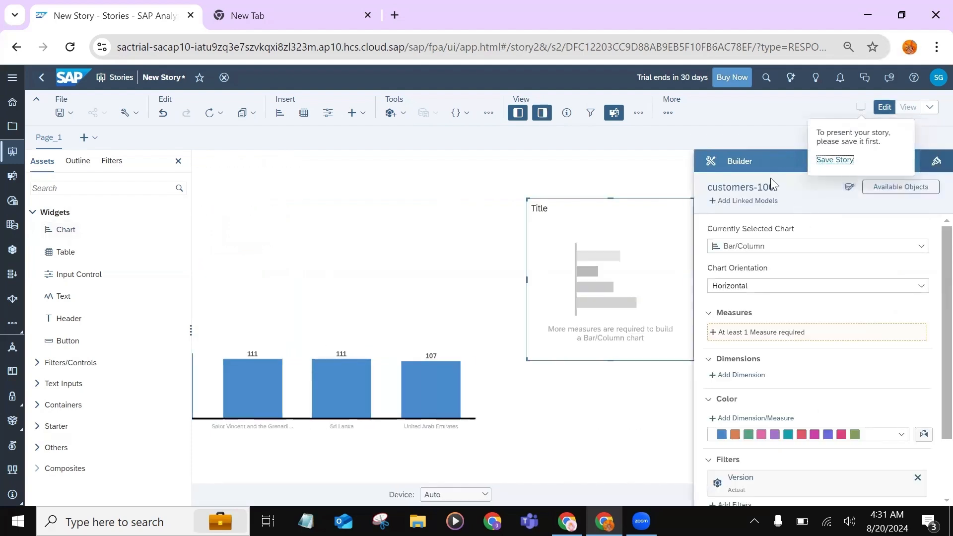
{"action": "left_click", "coordinate": [803, 253]}
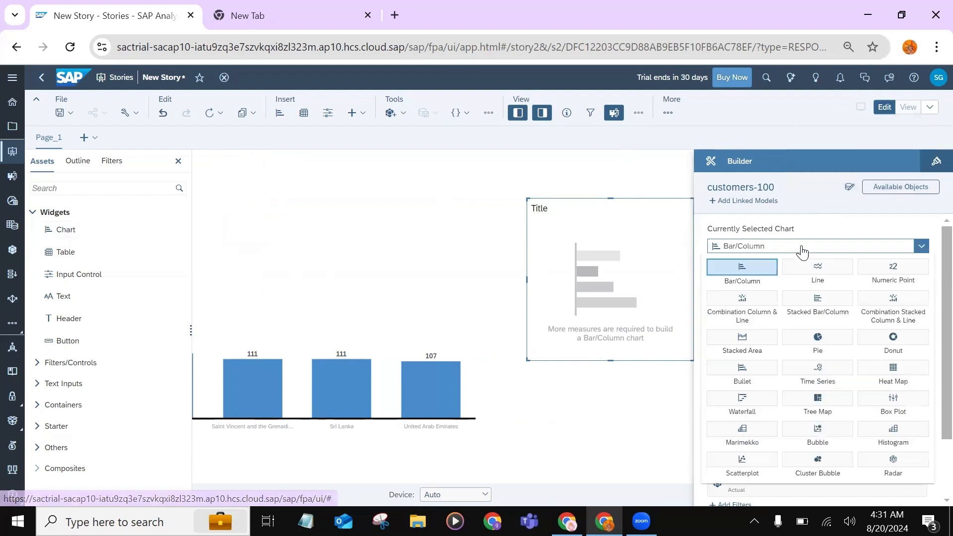
{"action": "left_click", "coordinate": [818, 275]}
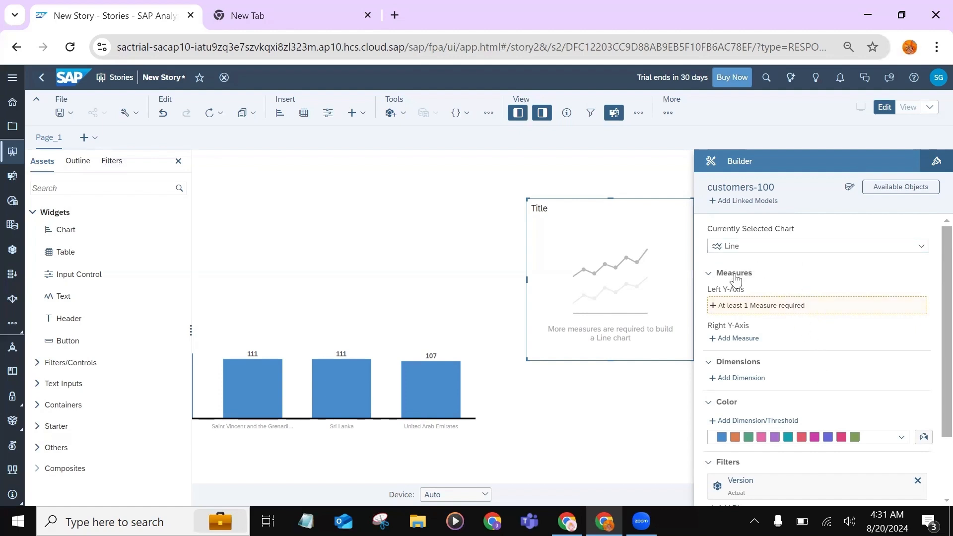
Add Index as the left Y-axis measure of the line chart
{"action": "left_click", "coordinate": [755, 310]}
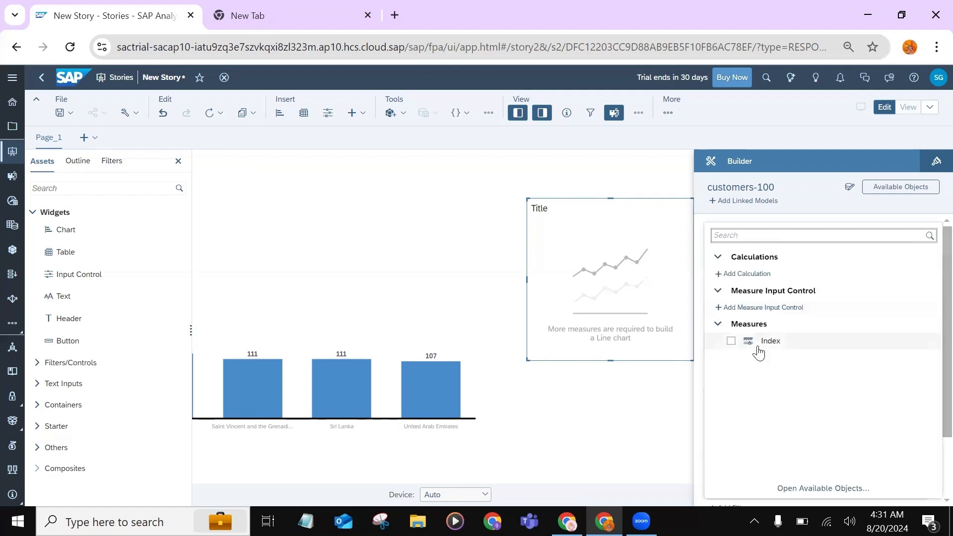
{"action": "left_click", "coordinate": [730, 341]}
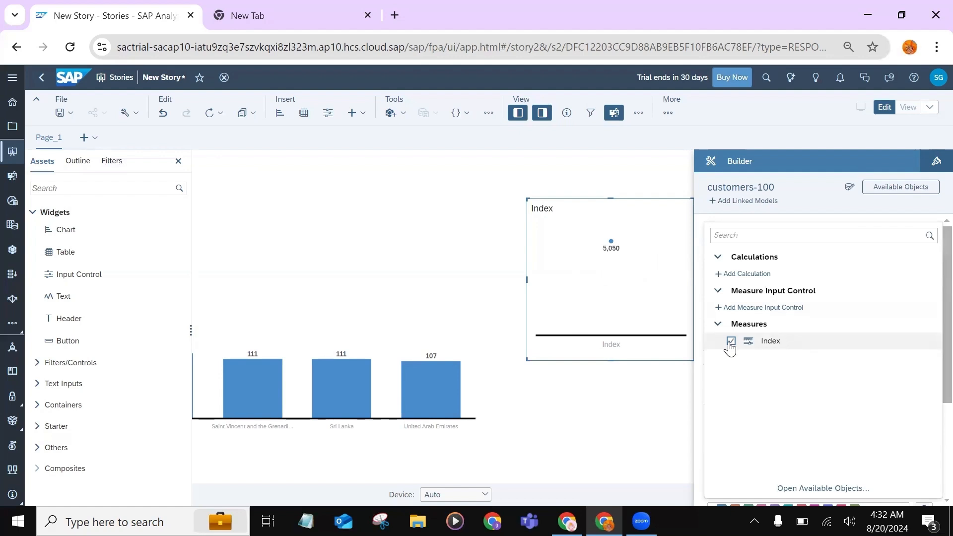
{"action": "left_click", "coordinate": [700, 421]}
Add Subscription_Date as the dimension of the line chart
{"action": "scroll", "coordinate": [805, 389], "scroll_direction": "down", "scroll_amount": 2}
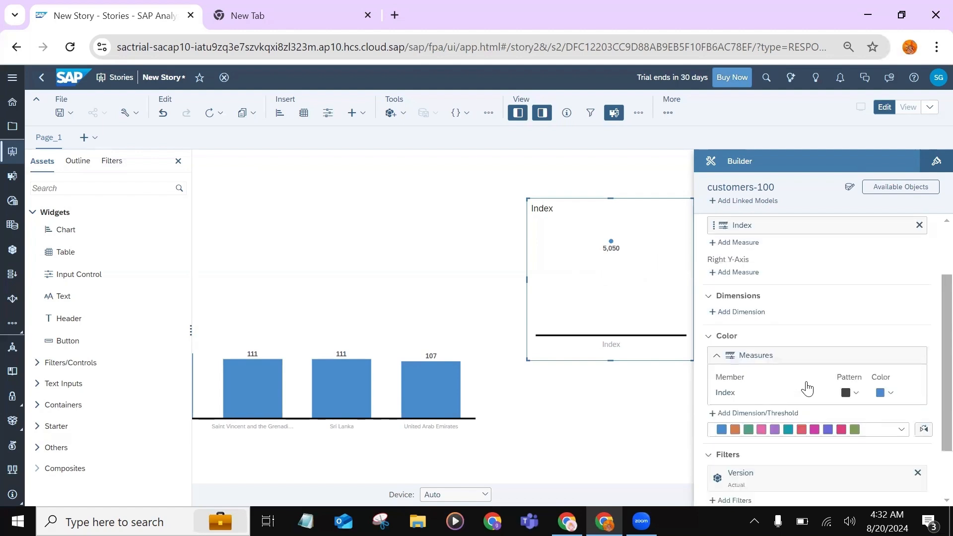
{"action": "left_click", "coordinate": [752, 311]}
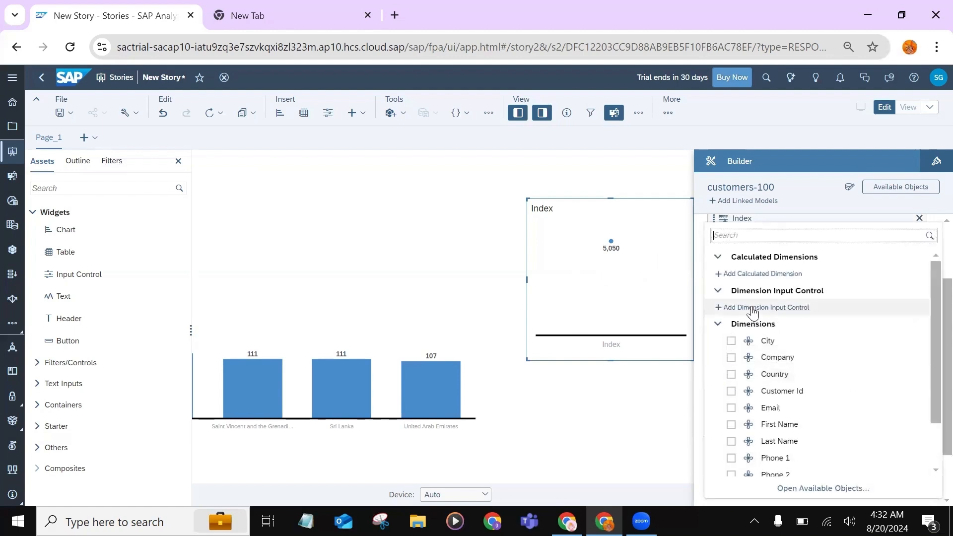
{"action": "scroll", "coordinate": [824, 422], "scroll_direction": "down", "scroll_amount": 1}
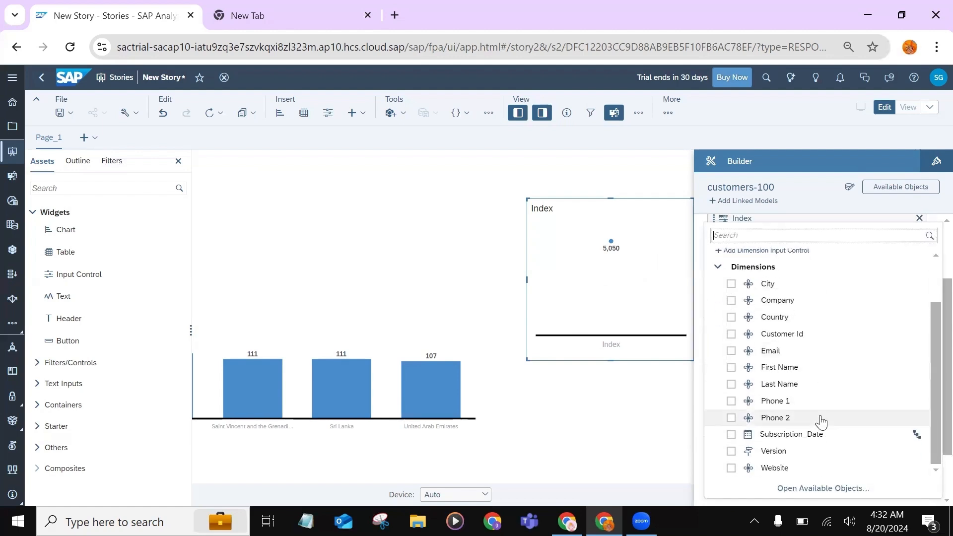
{"action": "left_click", "coordinate": [730, 435]}
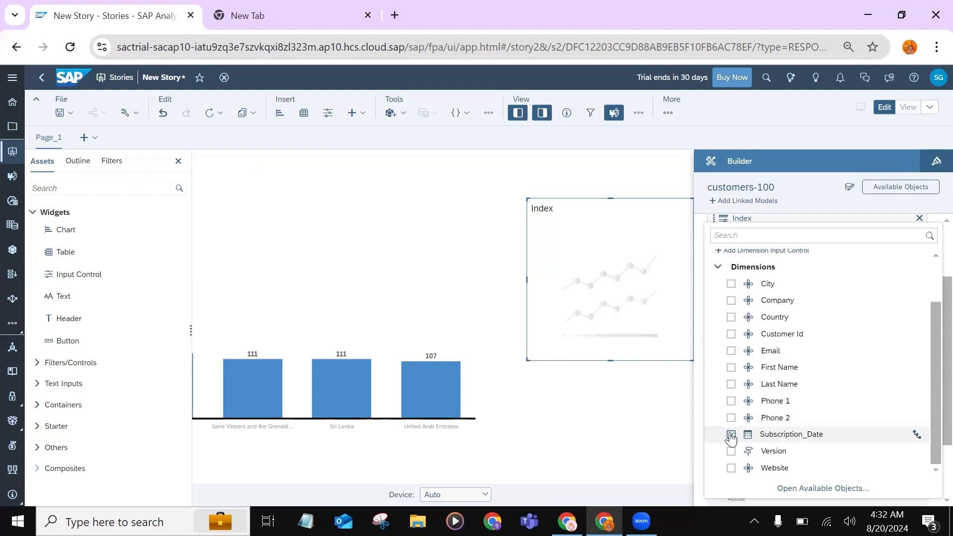
{"action": "left_click", "coordinate": [625, 448]}
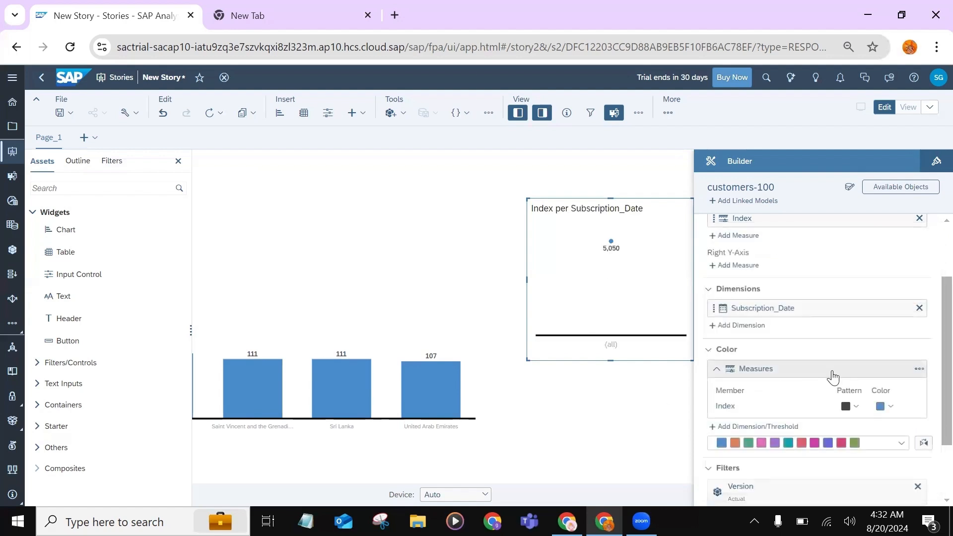
Set the hierarchy drill of the line chart's Subscription_Date dimension to Level 3
{"action": "scroll", "coordinate": [833, 378], "scroll_direction": "down", "scroll_amount": 2}
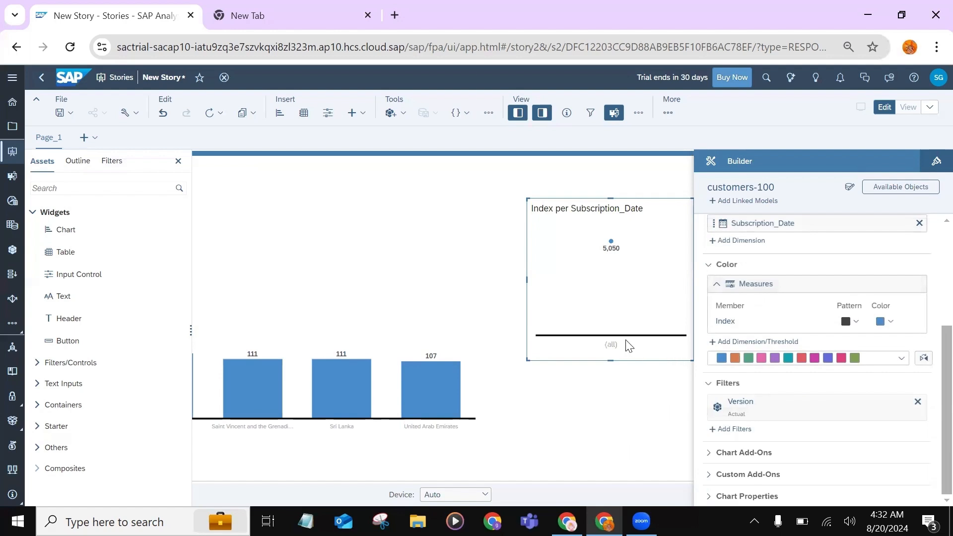
{"action": "mouse_move", "coordinate": [822, 223]}
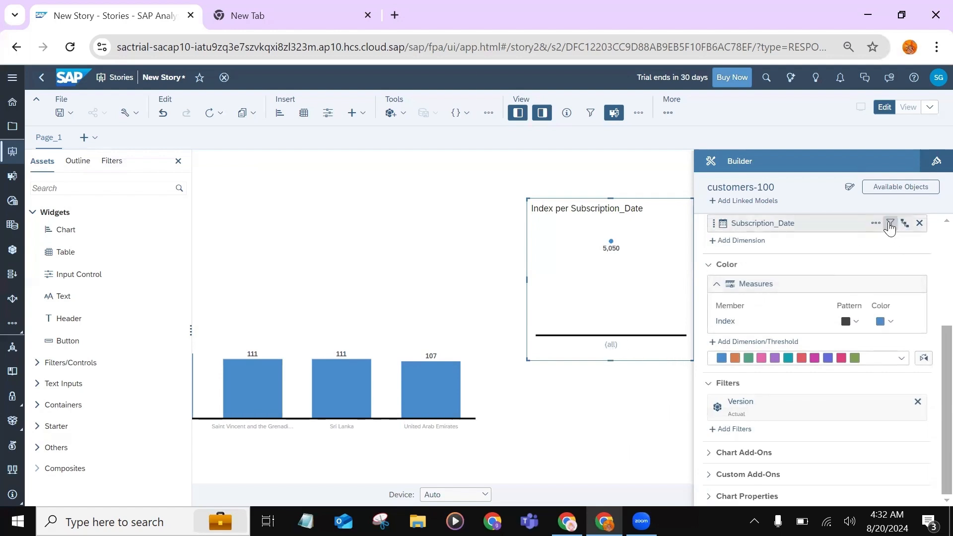
{"action": "left_click", "coordinate": [889, 225]}
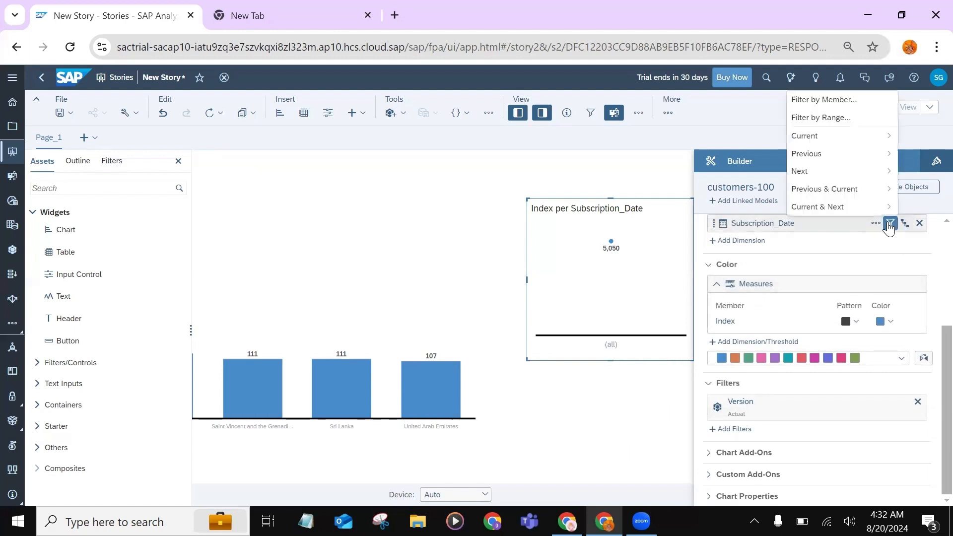
{"action": "scroll", "coordinate": [889, 226], "scroll_direction": "up", "scroll_amount": 1}
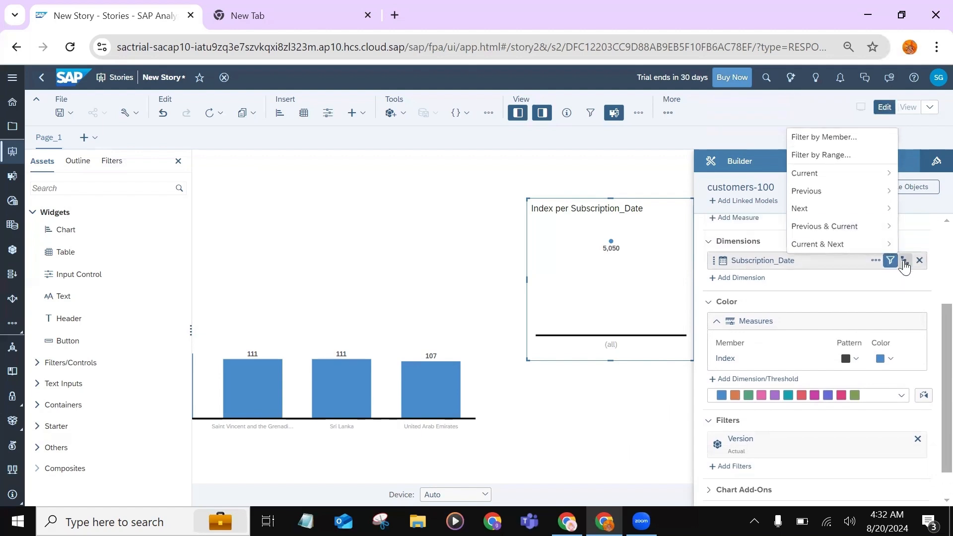
{"action": "left_click", "coordinate": [905, 263]}
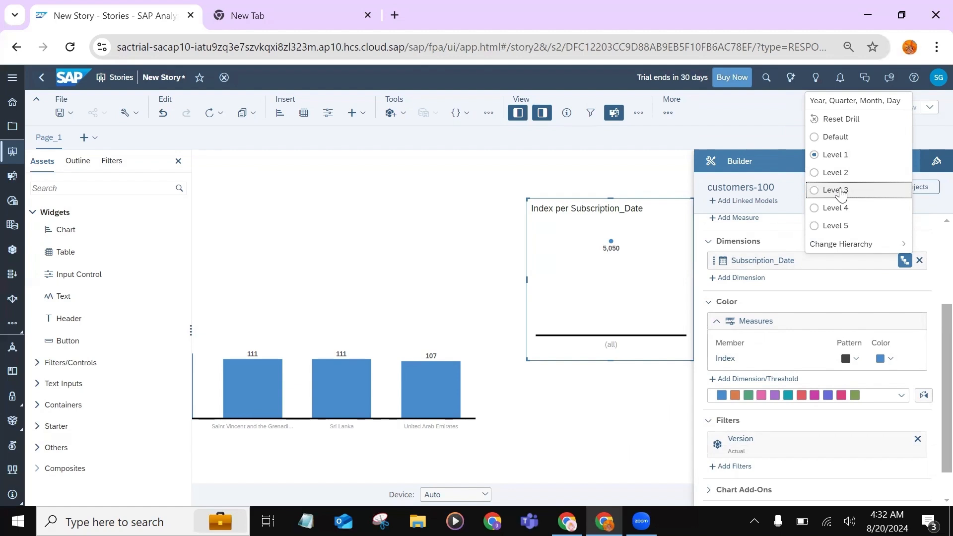
{"action": "left_click", "coordinate": [837, 190]}
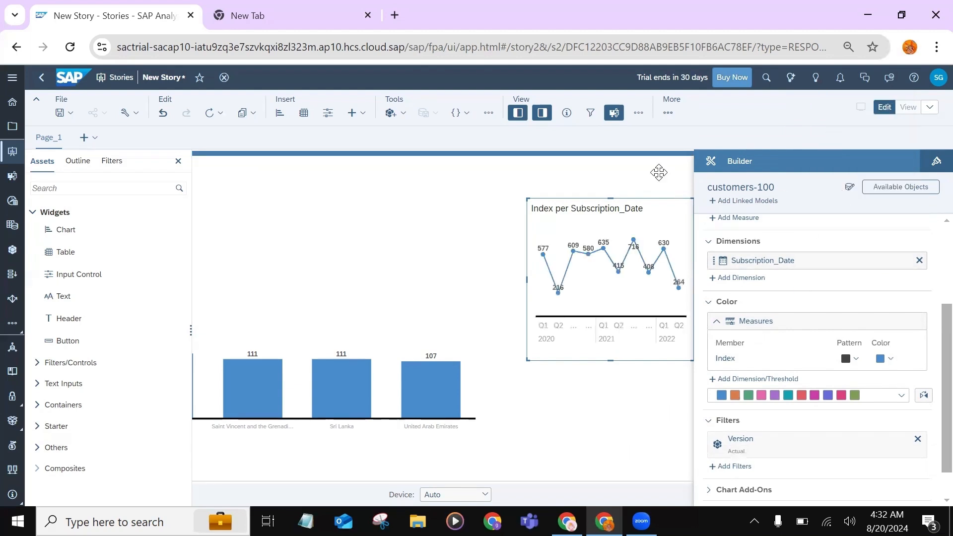
Hide the builder settings and enlarge the Index per Subscription_Date chart to span from the column chart to the page's edge
{"action": "left_click", "coordinate": [659, 172]}
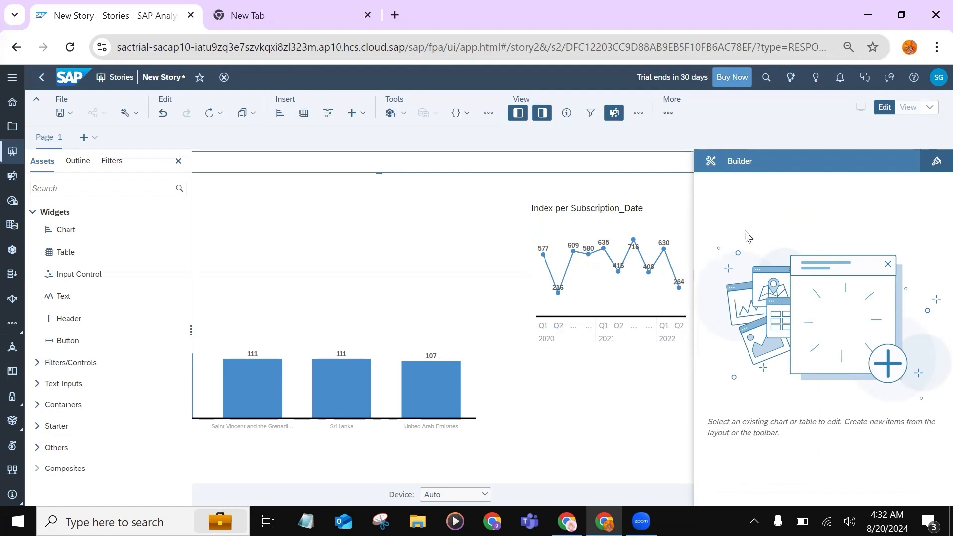
{"action": "left_click", "coordinate": [544, 117]}
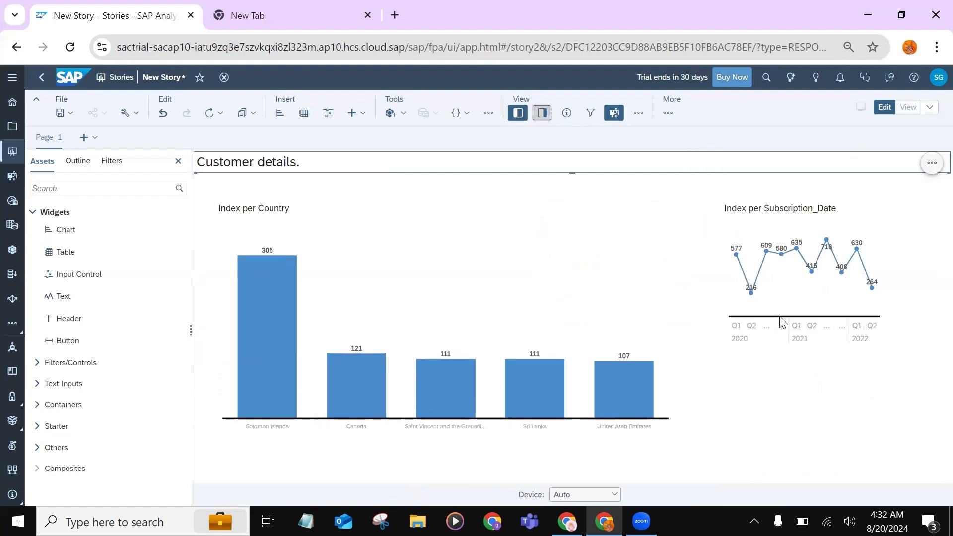
{"action": "left_click", "coordinate": [814, 303]}
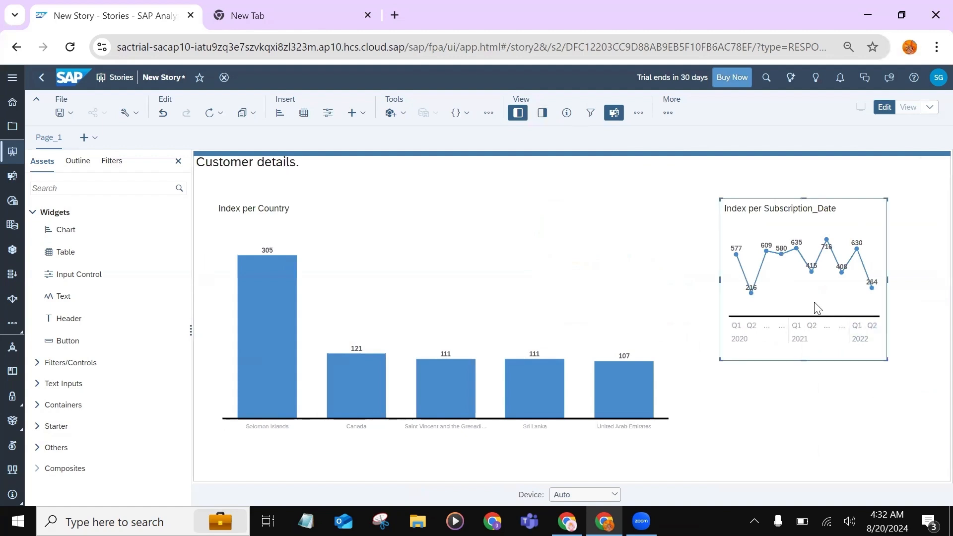
{"action": "left_click_drag", "start_coordinate": [720, 359], "coordinate": [679, 440]}
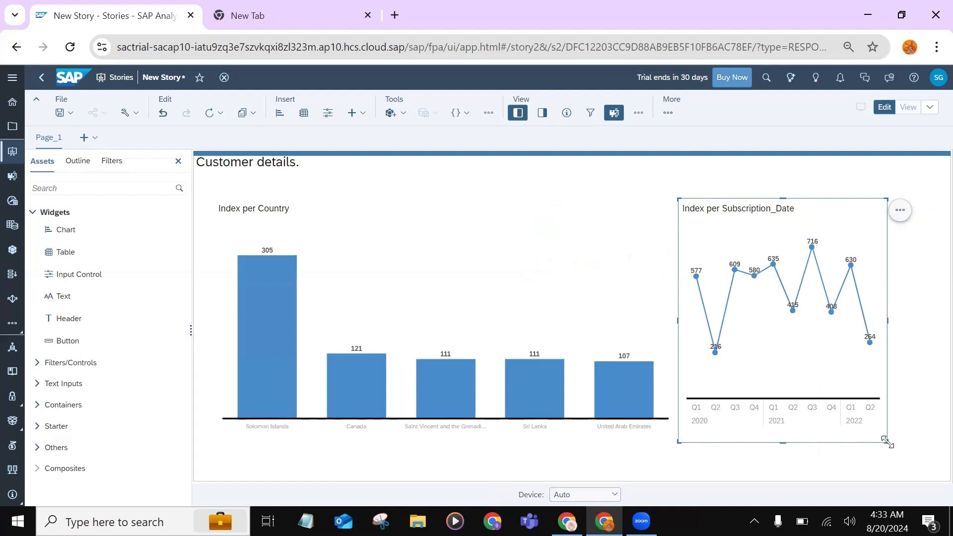
{"action": "left_click_drag", "start_coordinate": [905, 440], "coordinate": [930, 420]}
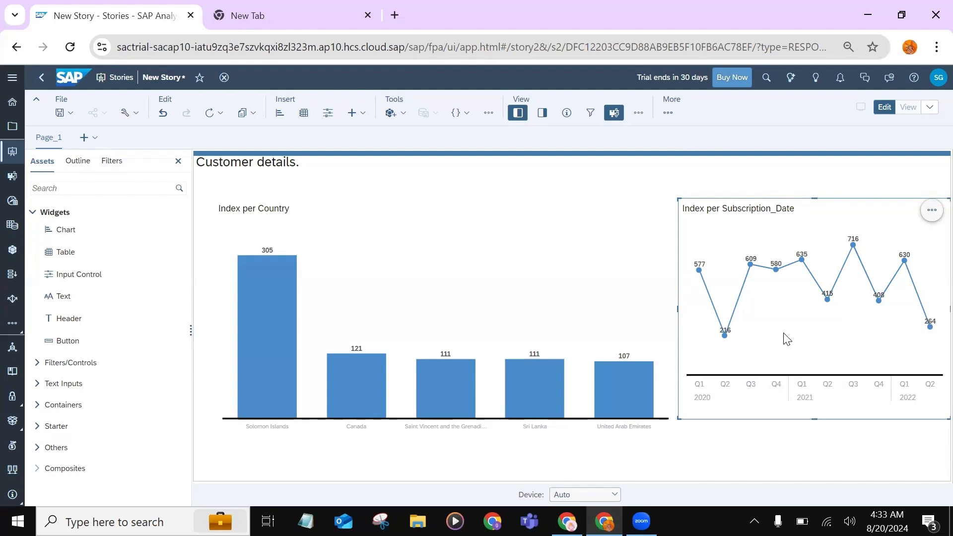
Add an Automatic forecast to the Index per Subscription_Date line chart
{"action": "left_click", "coordinate": [934, 213]}
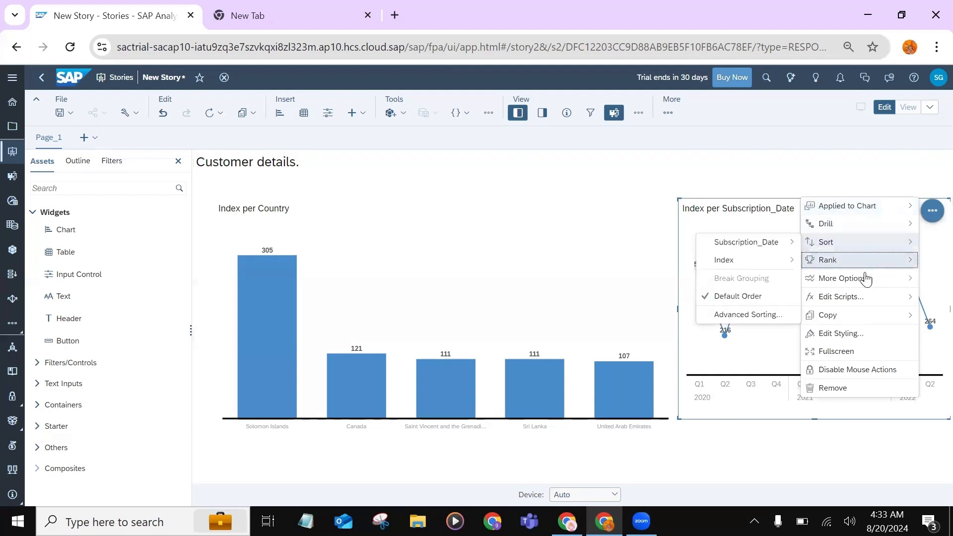
{"action": "mouse_move", "coordinate": [862, 287]}
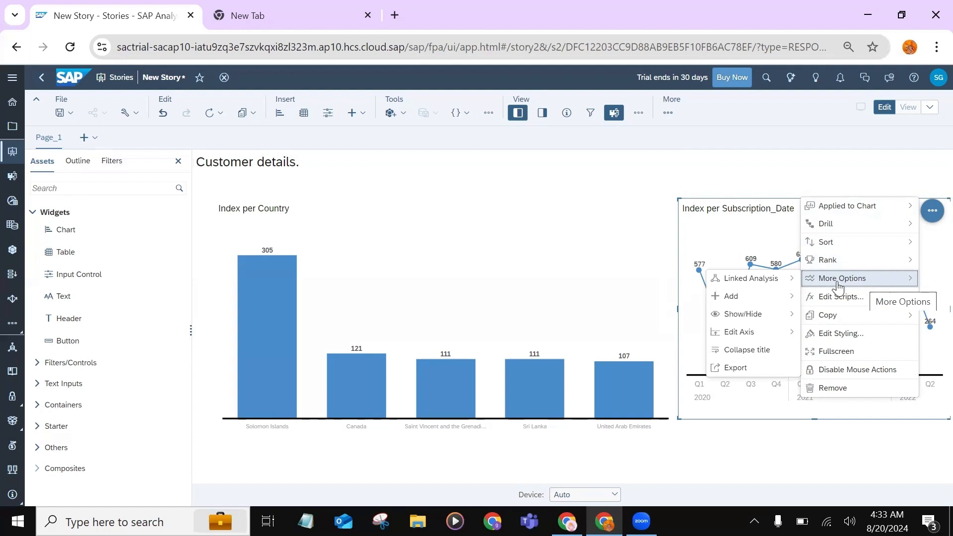
{"action": "mouse_move", "coordinate": [771, 288]}
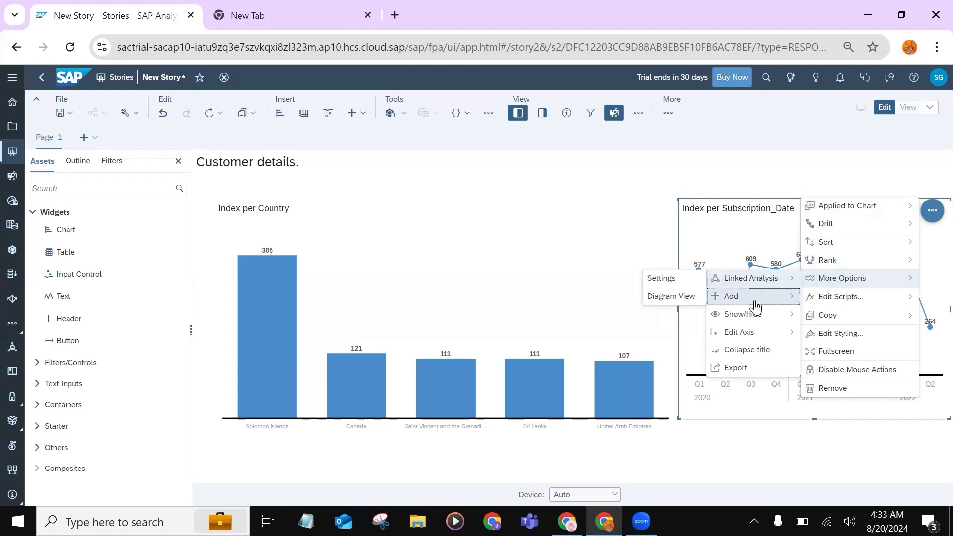
{"action": "mouse_move", "coordinate": [754, 303]}
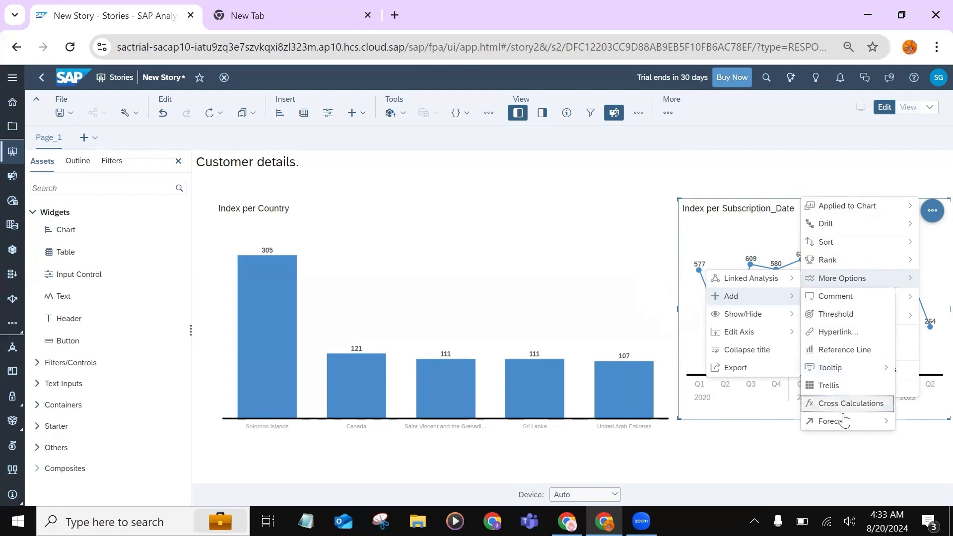
{"action": "mouse_move", "coordinate": [842, 424]}
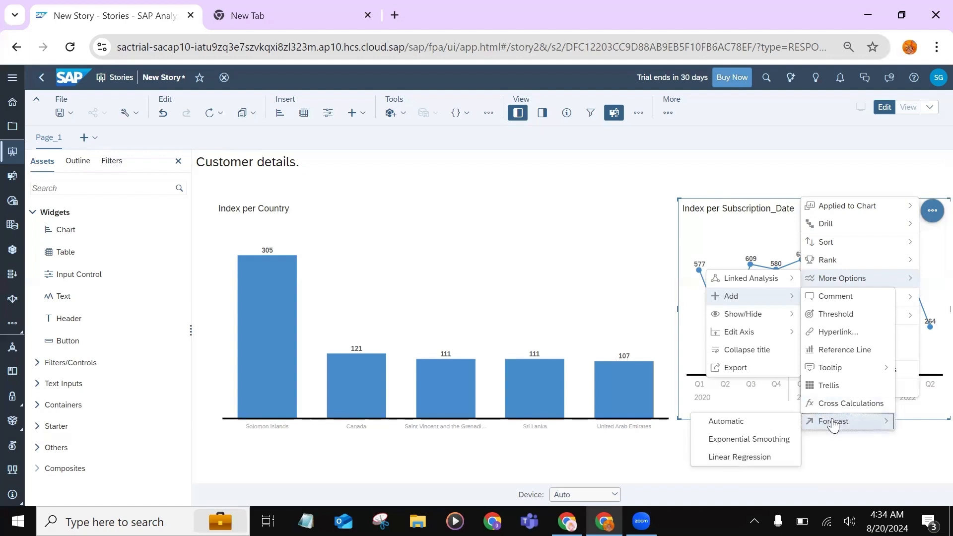
{"action": "left_click", "coordinate": [757, 423]}
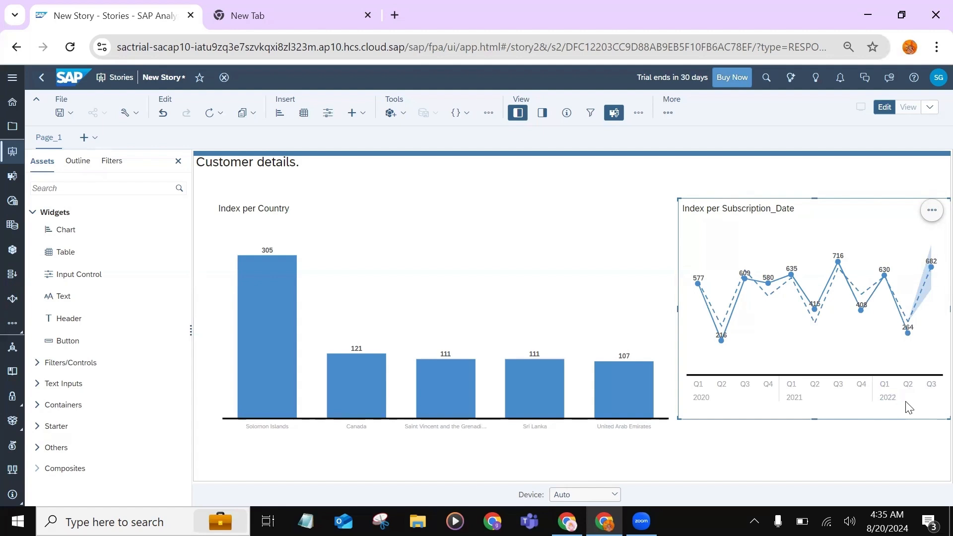
{"action": "left_click", "coordinate": [335, 247]}
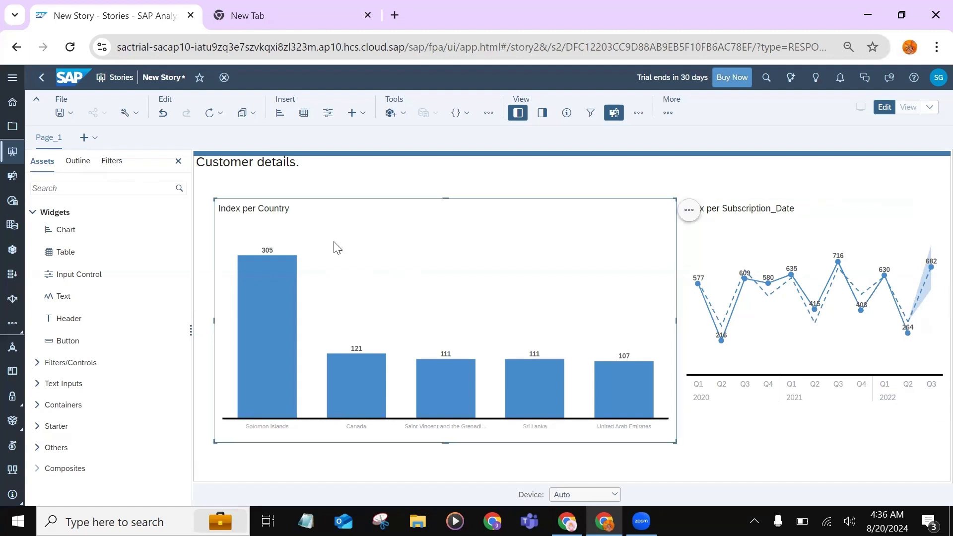